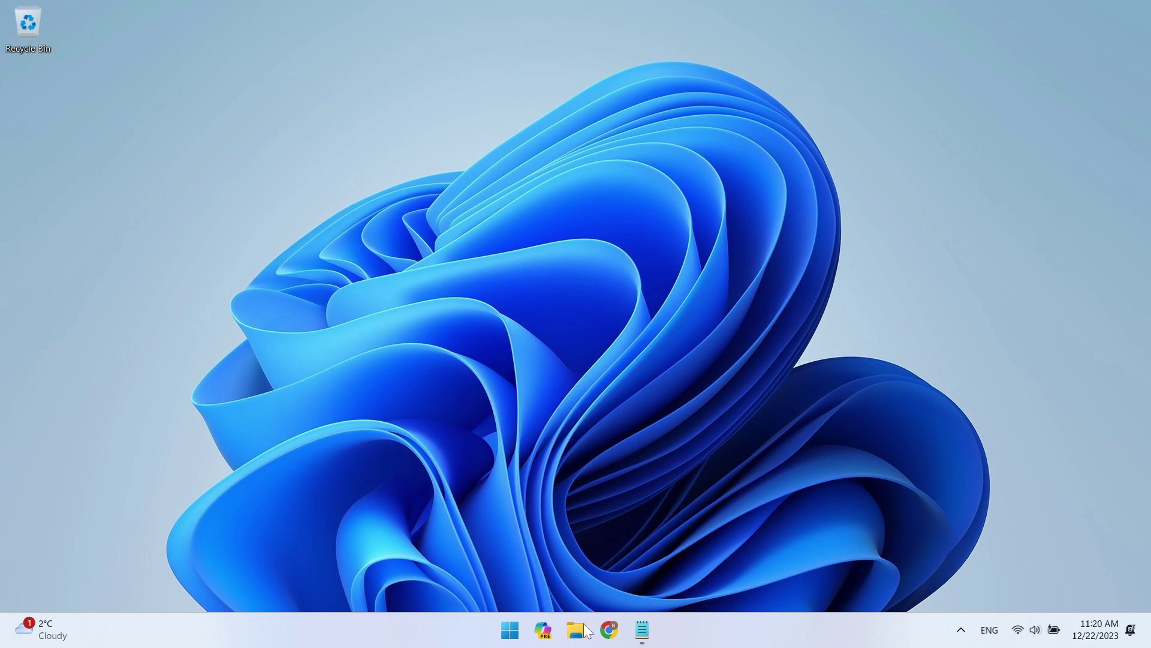
Step: Launch Chrome and search Google for 'minitool partition wizard'
left_click(576, 630)
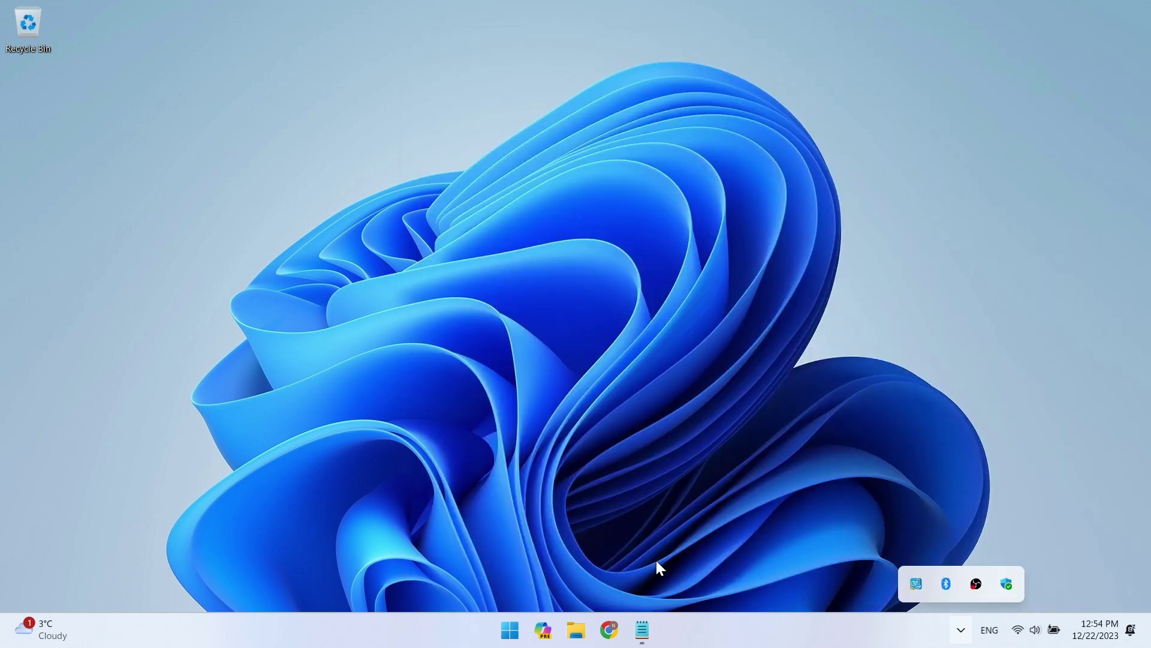
left_click(657, 562)
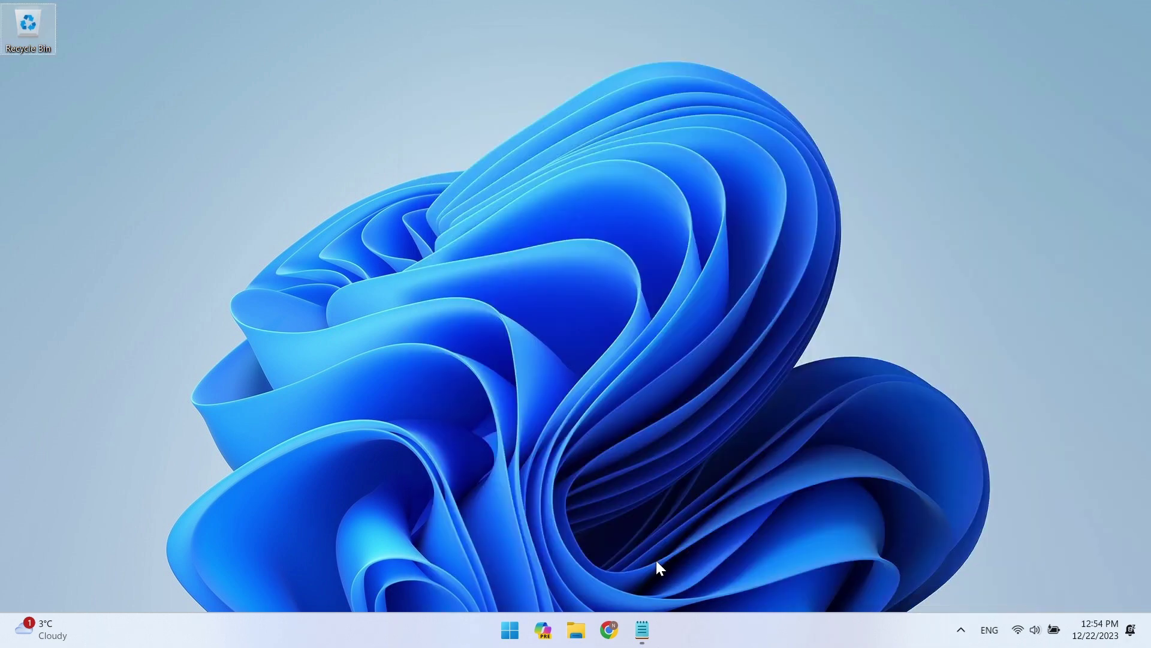
left_click(603, 629)
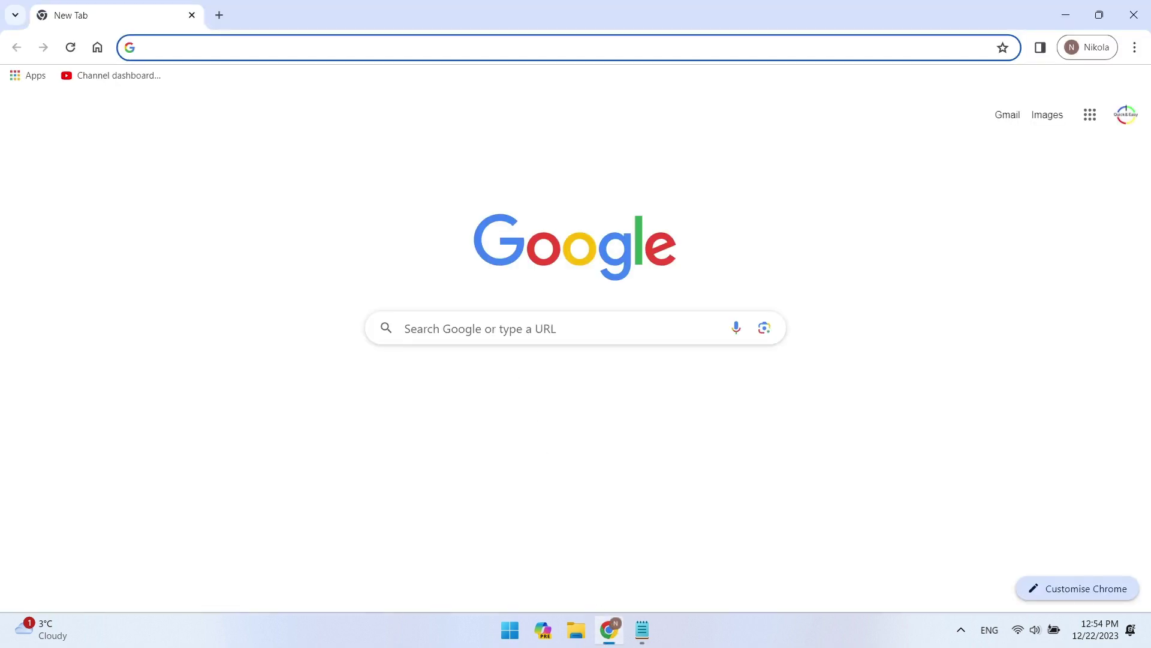
type("minitool partition wizard")
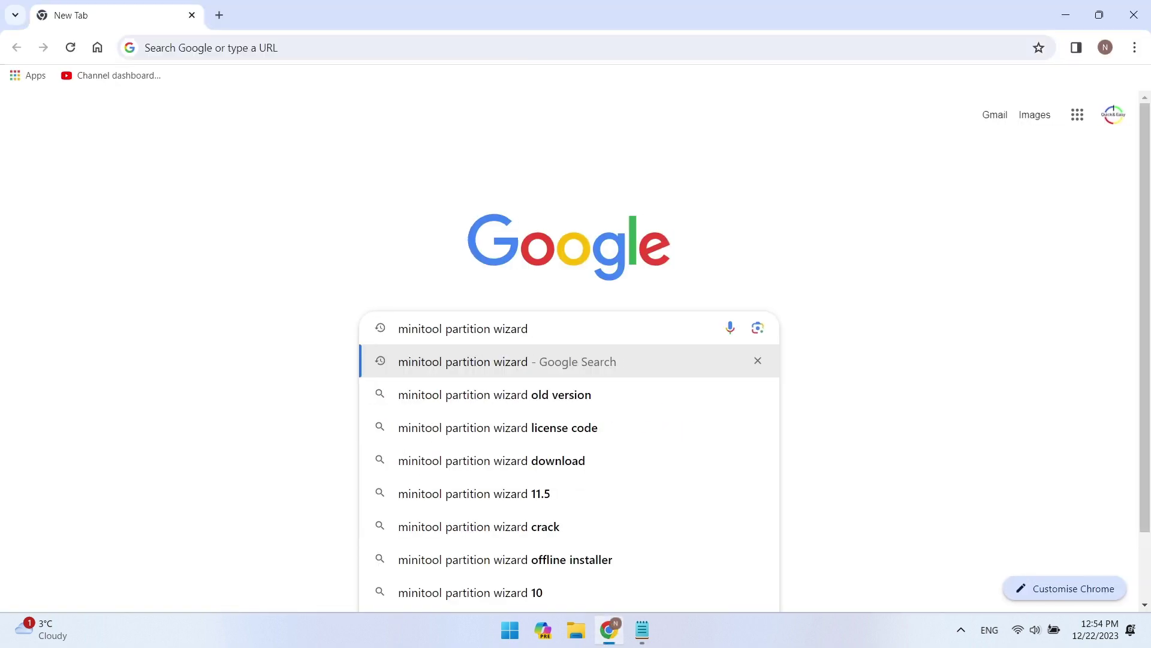
key("Return")
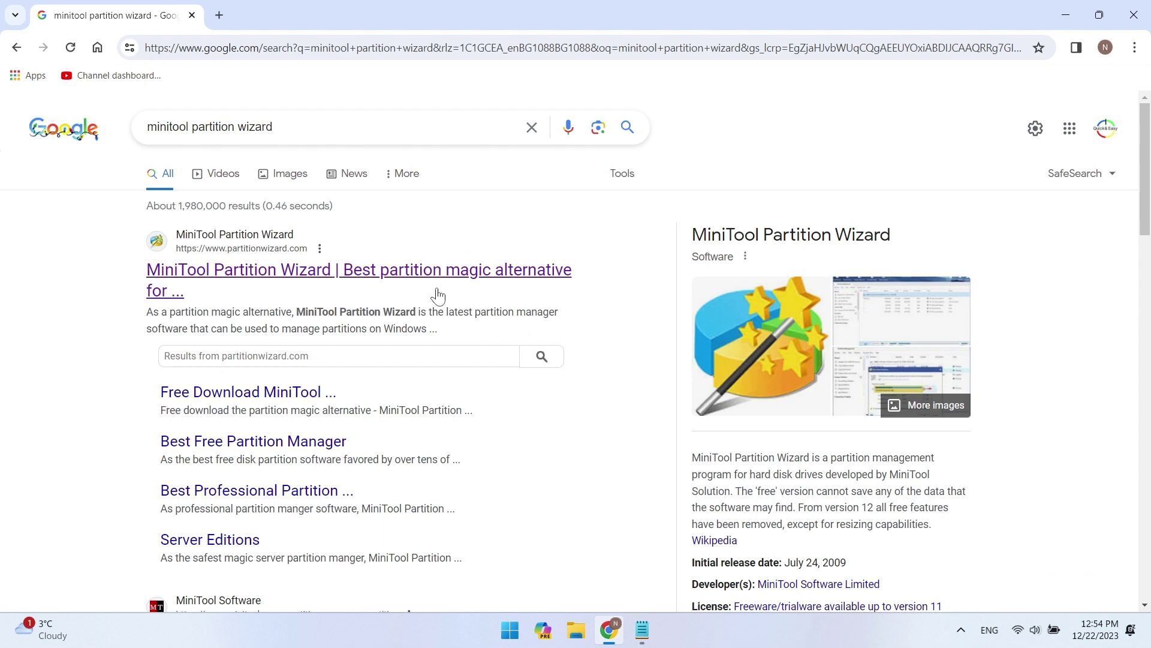
Step: Download the Free Edition installer, pw-free-online.exe, from the official partitionwizard.com site
left_click(264, 276)
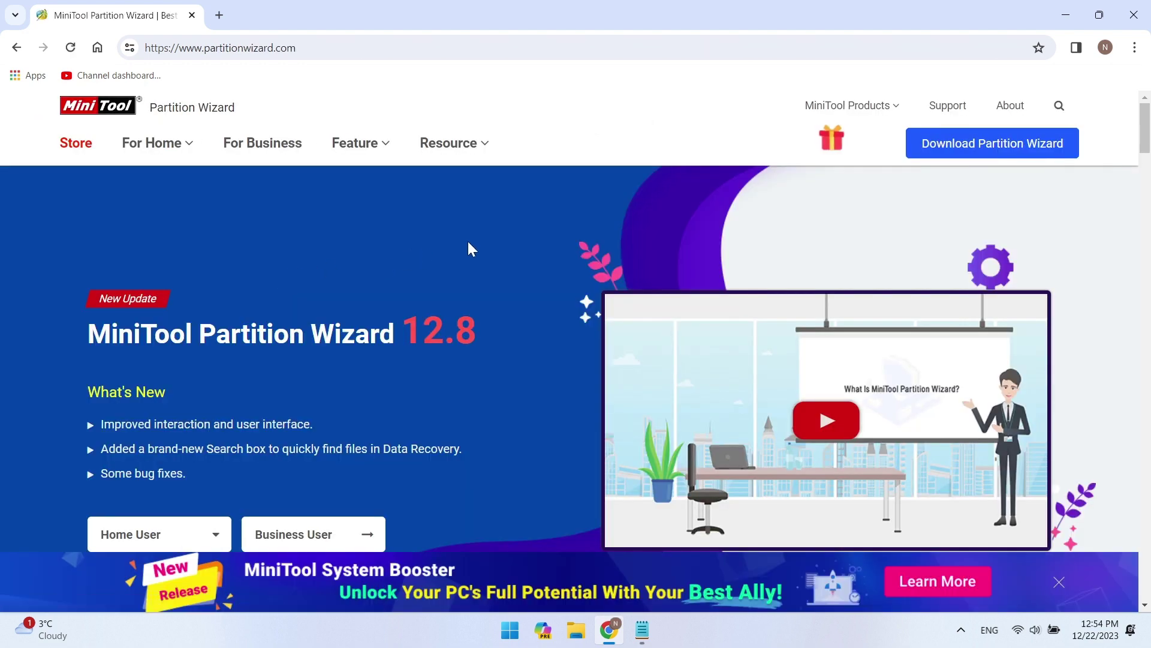
mouse_move(985, 148)
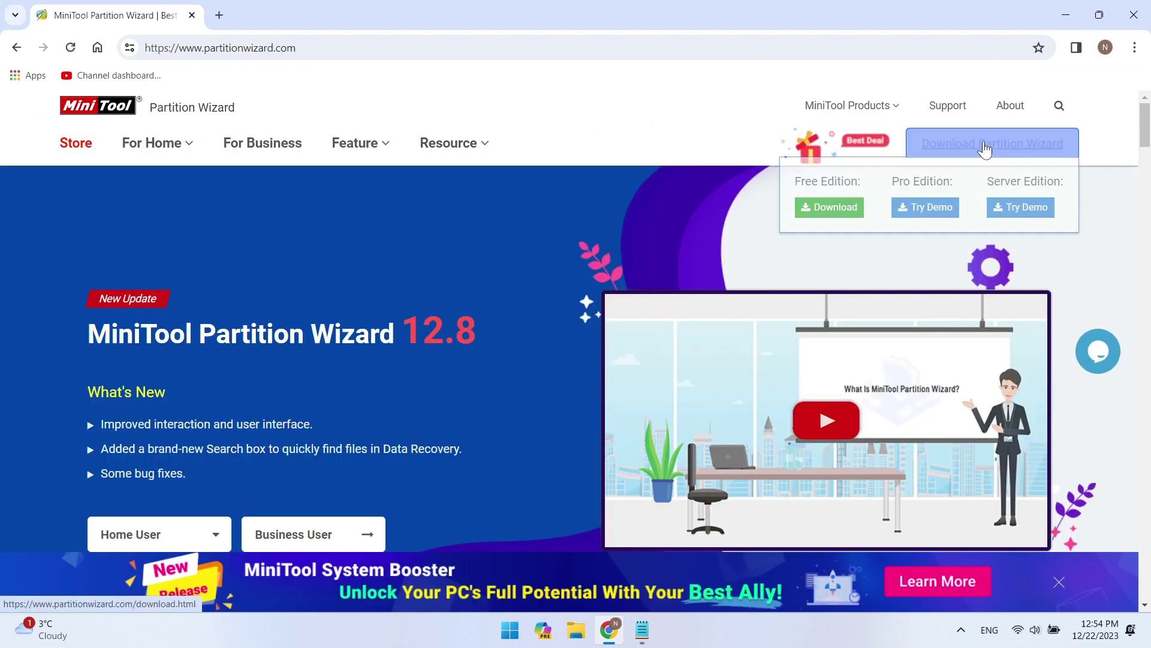
left_click(821, 211)
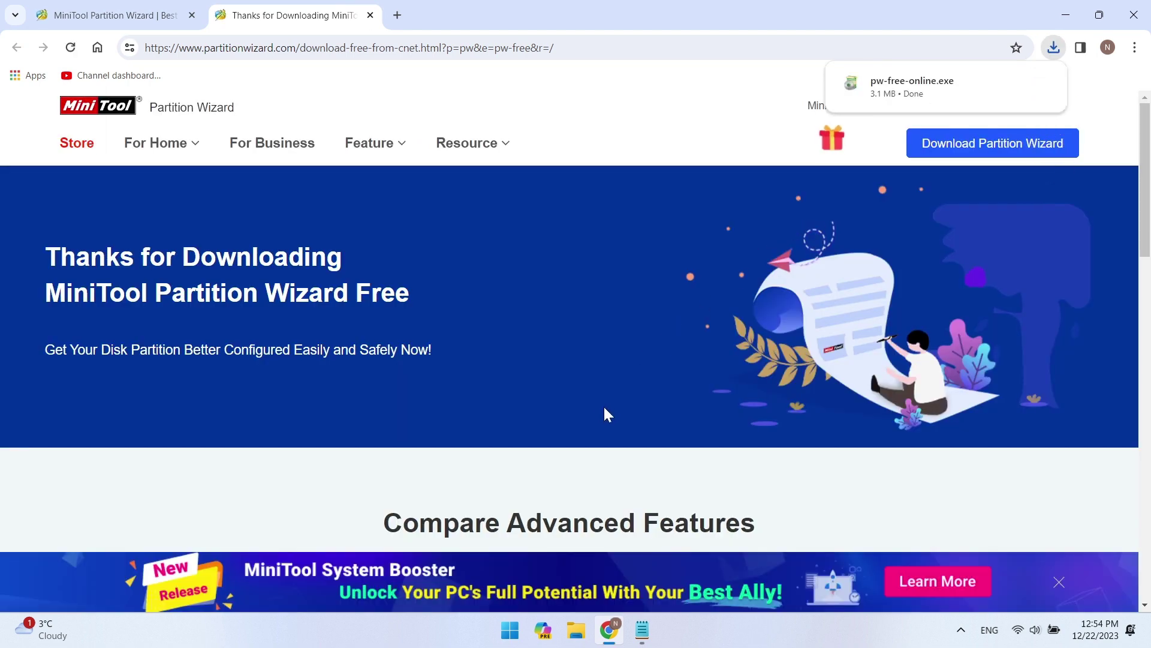
Step: Run the downloaded pw-free-online installer from its folder with administrator approval
mouse_move(960, 99)
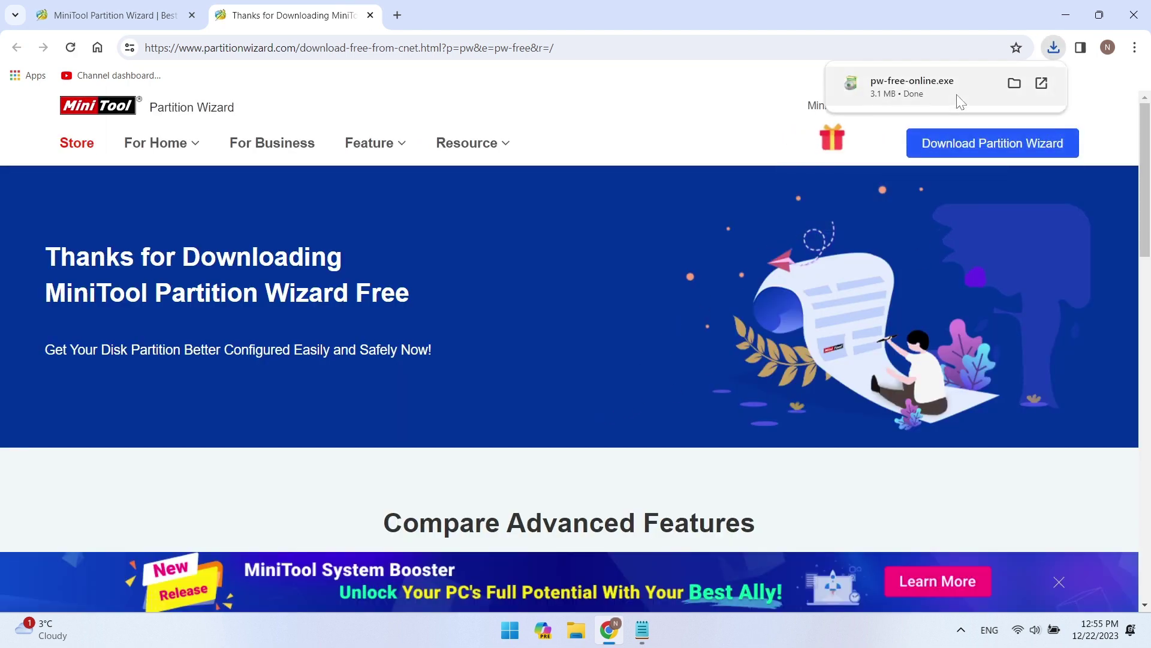
left_click(1015, 83)
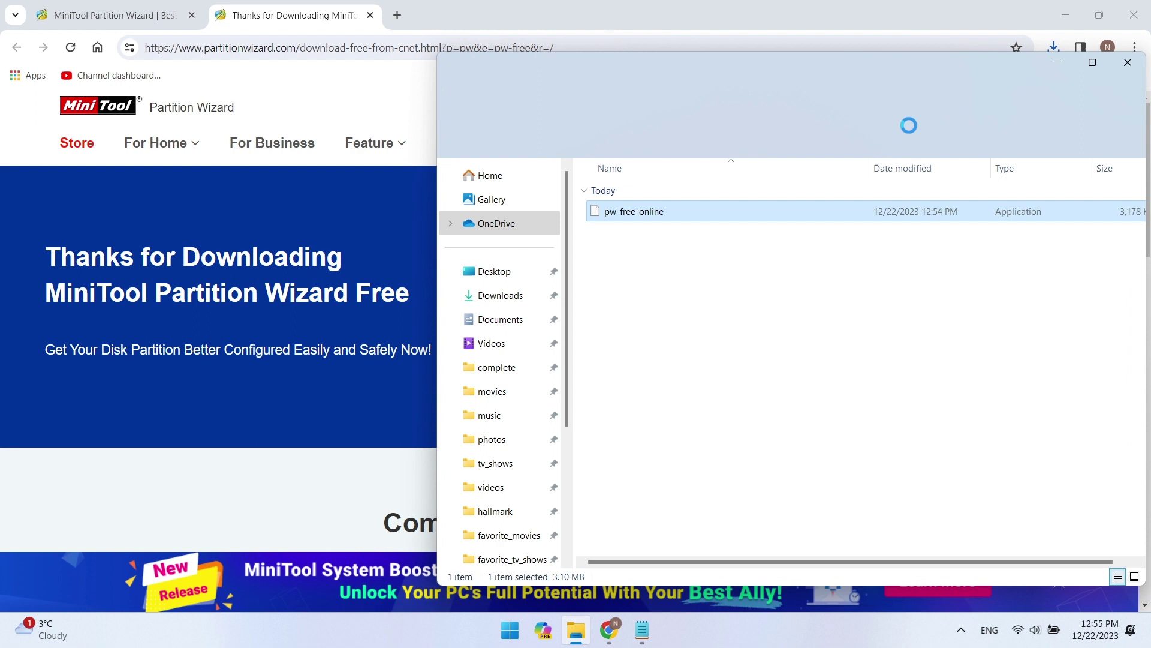
double_click(614, 217)
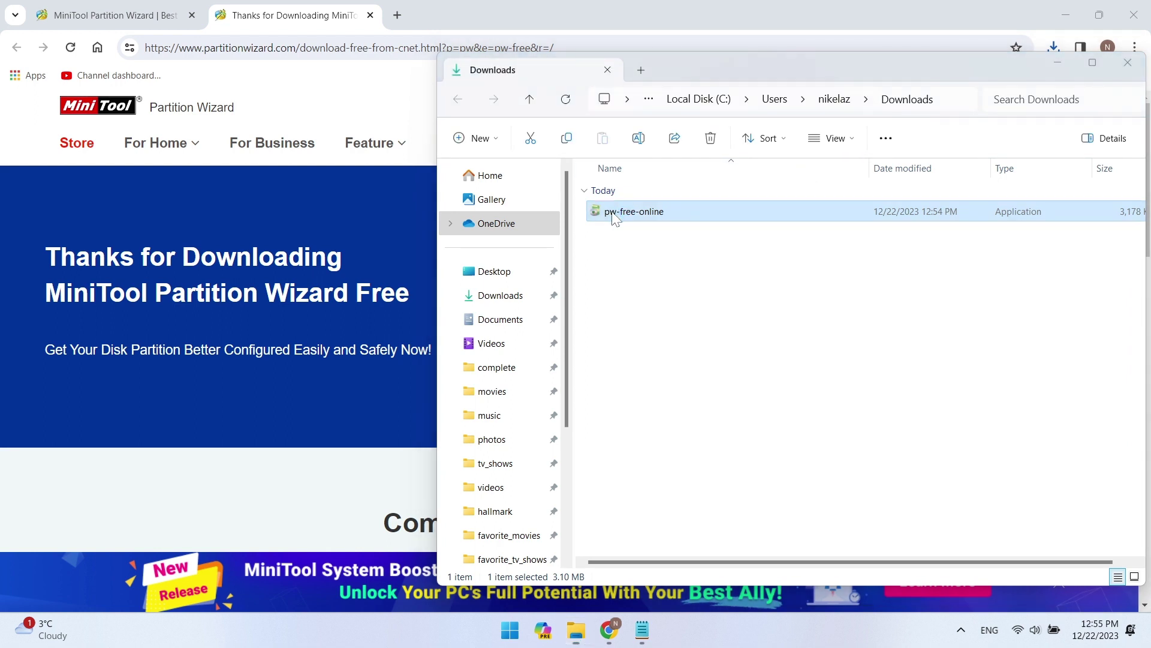
left_click(499, 442)
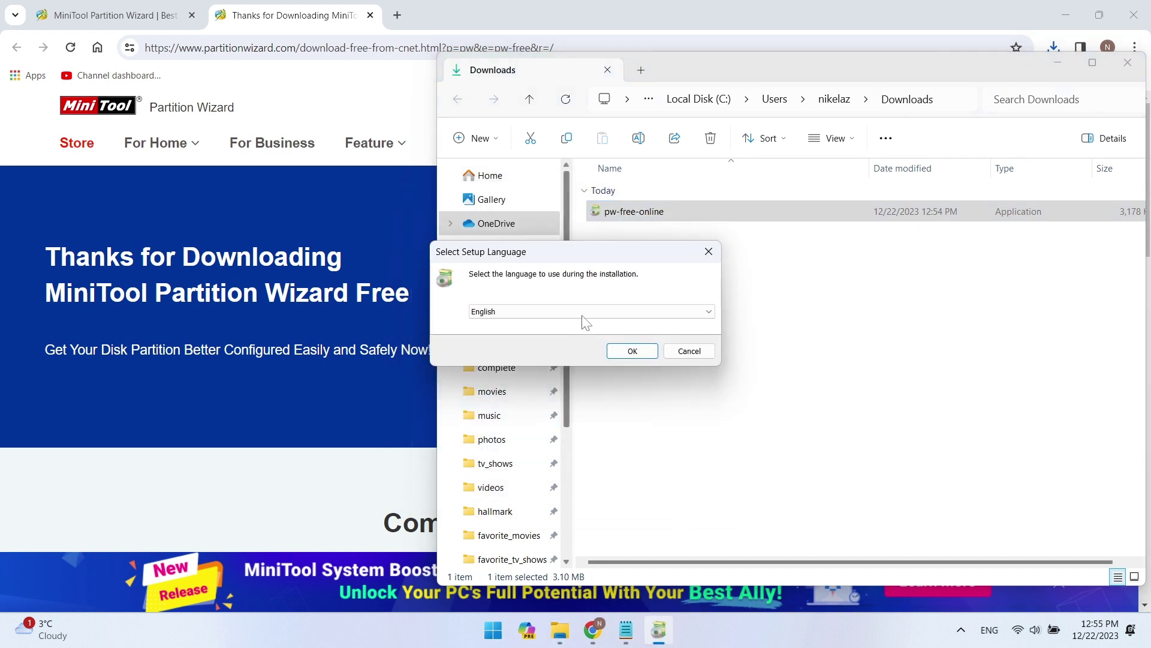
Step: Install the free edition in English using the default components and installation folder
left_click(582, 312)
left_click(587, 331)
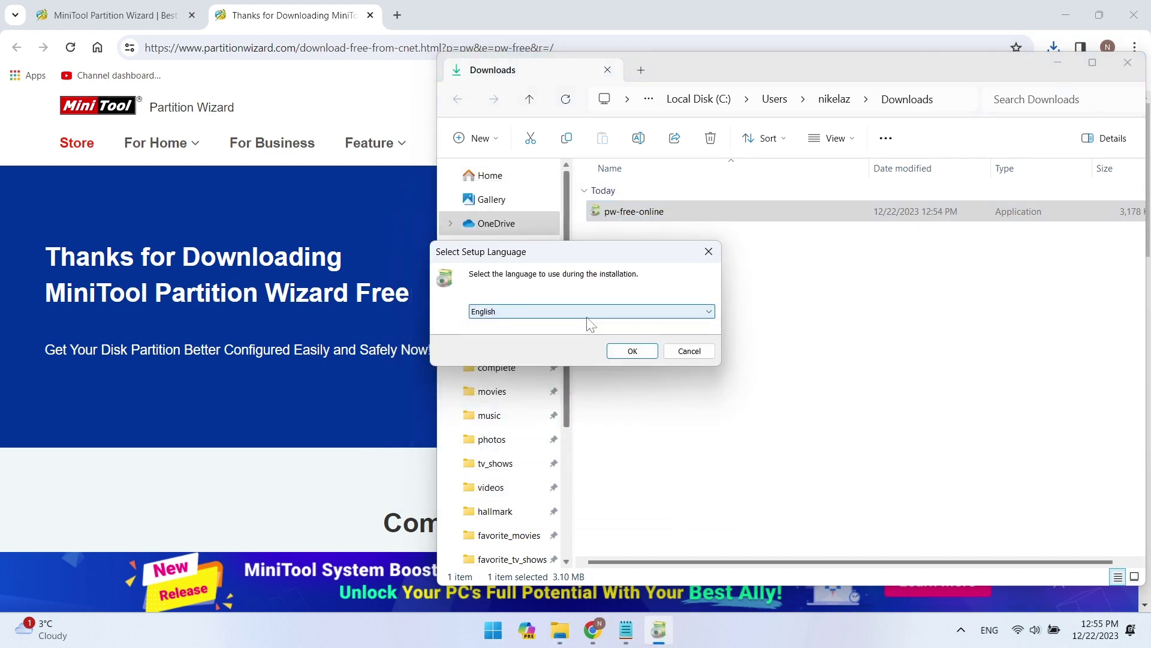
left_click(632, 353)
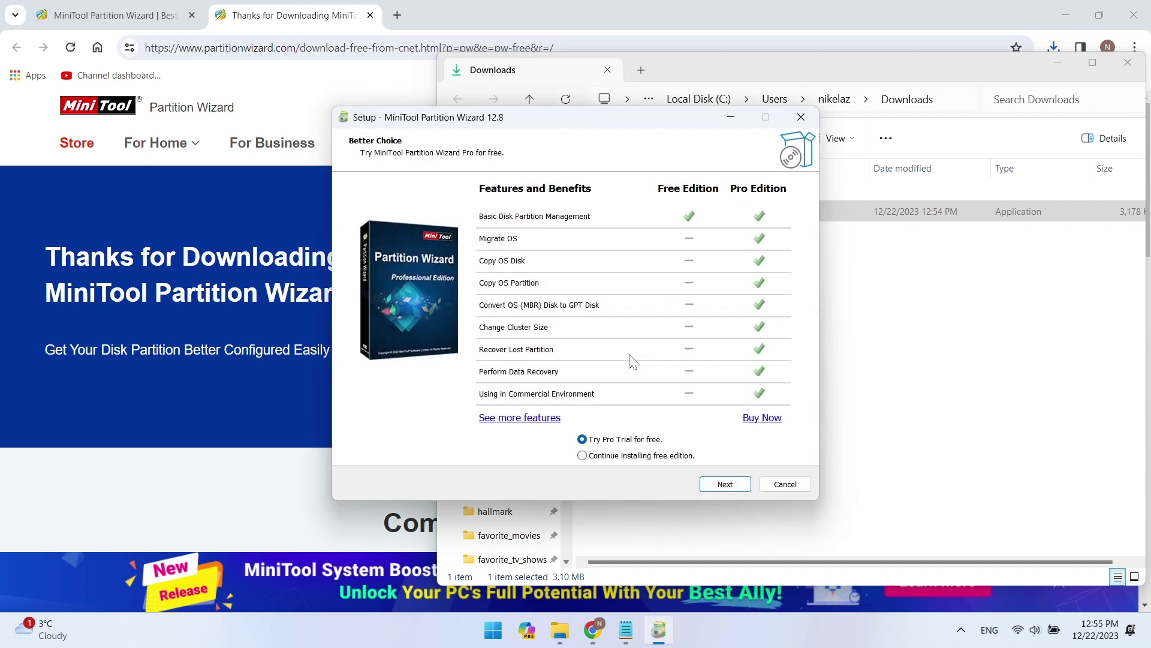
left_click(582, 456)
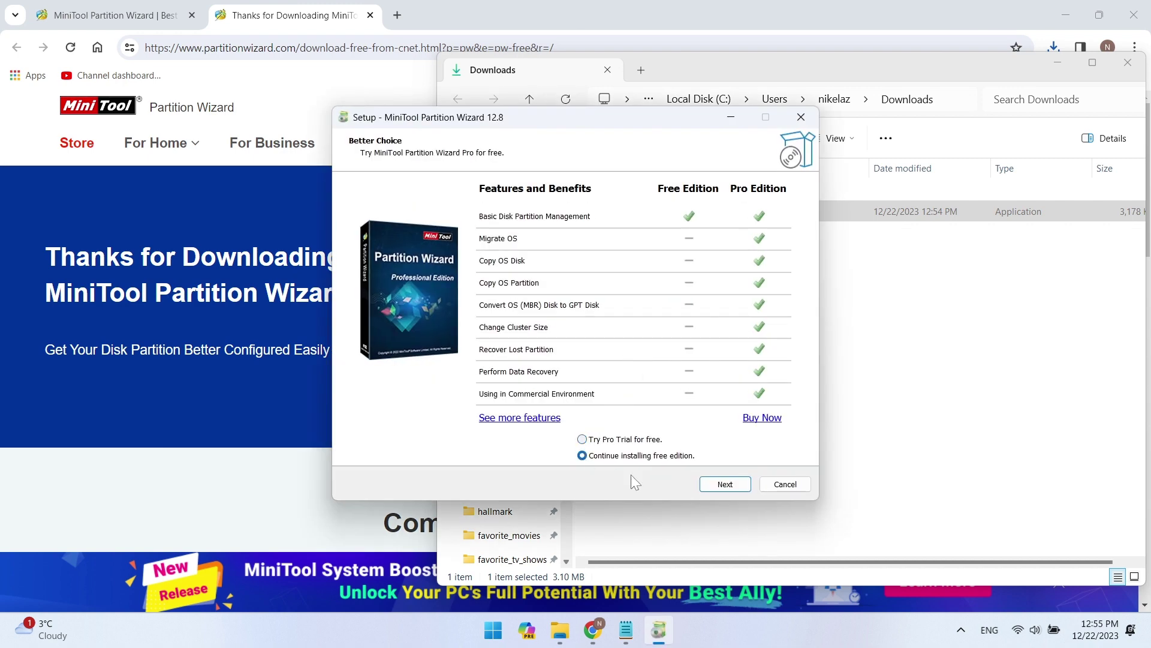
left_click(743, 488)
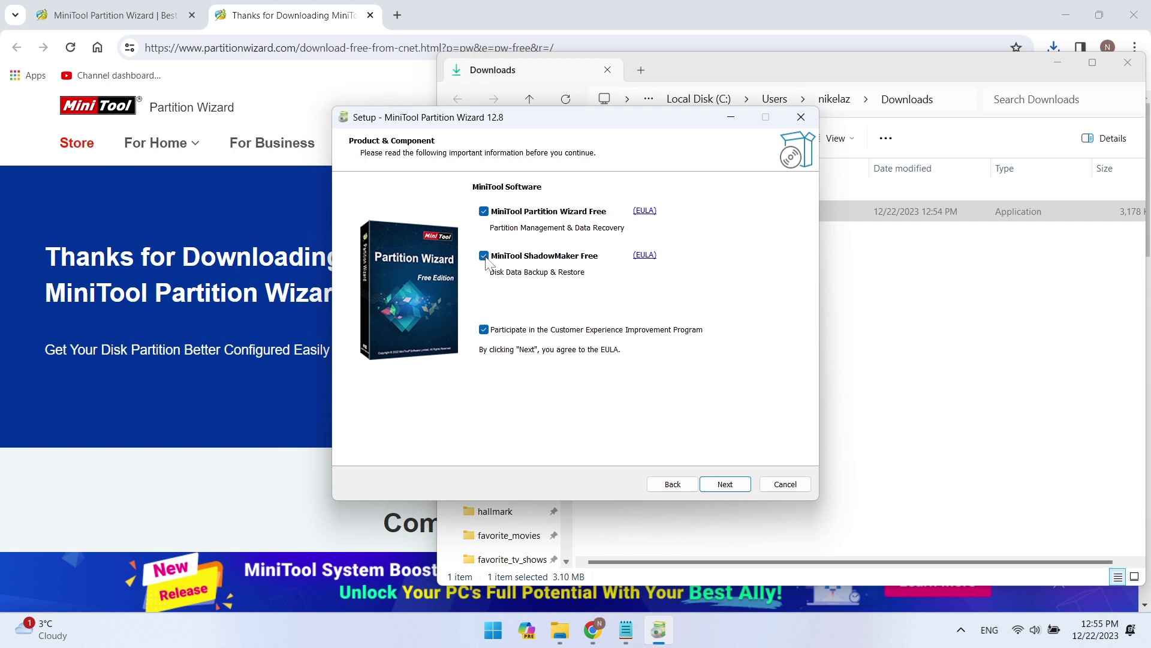
left_click(725, 484)
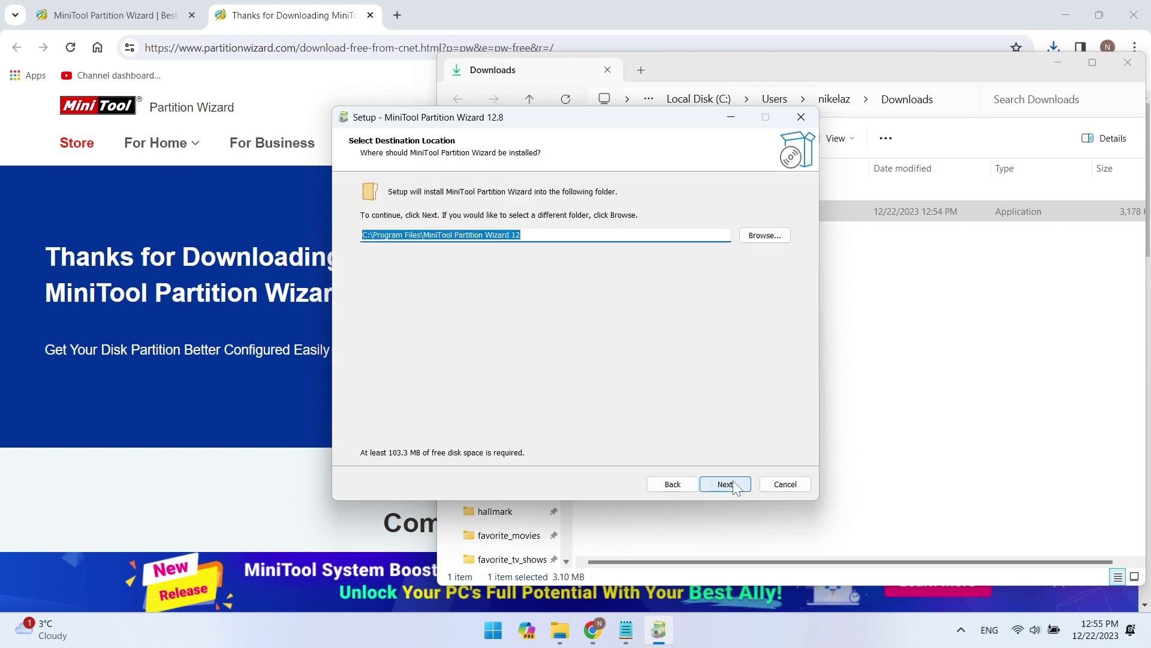
left_click(734, 486)
left_click(620, 387)
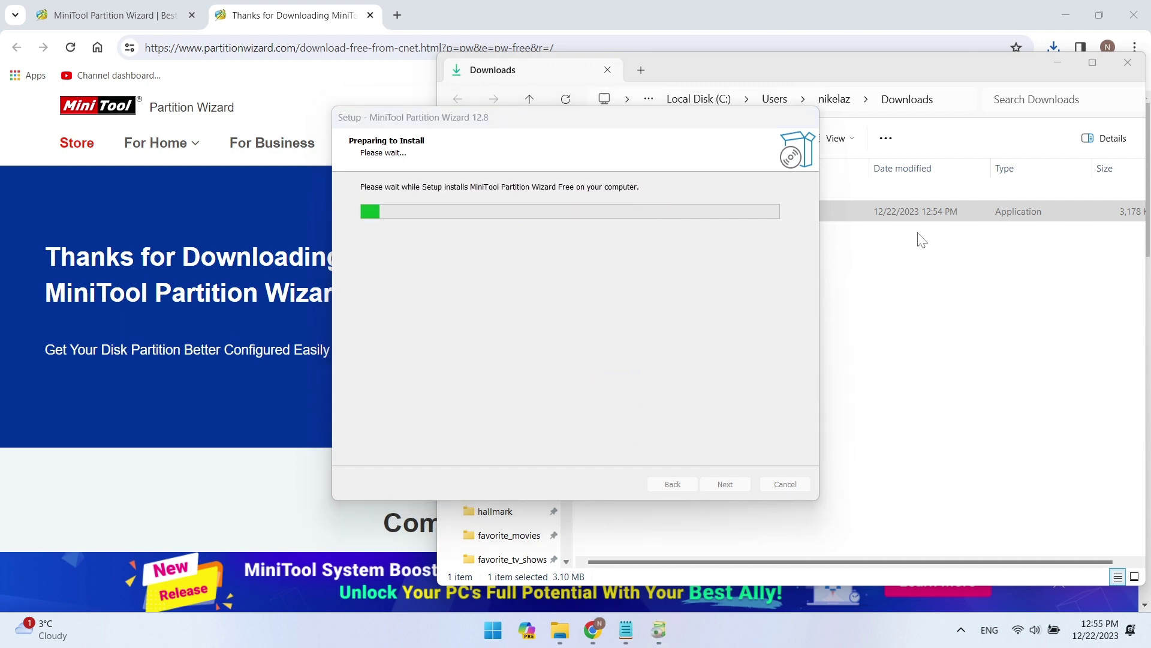
Step: Close the browser and Downloads windows, and turn off launching the program after setup
left_click(1133, 15)
left_click(1129, 62)
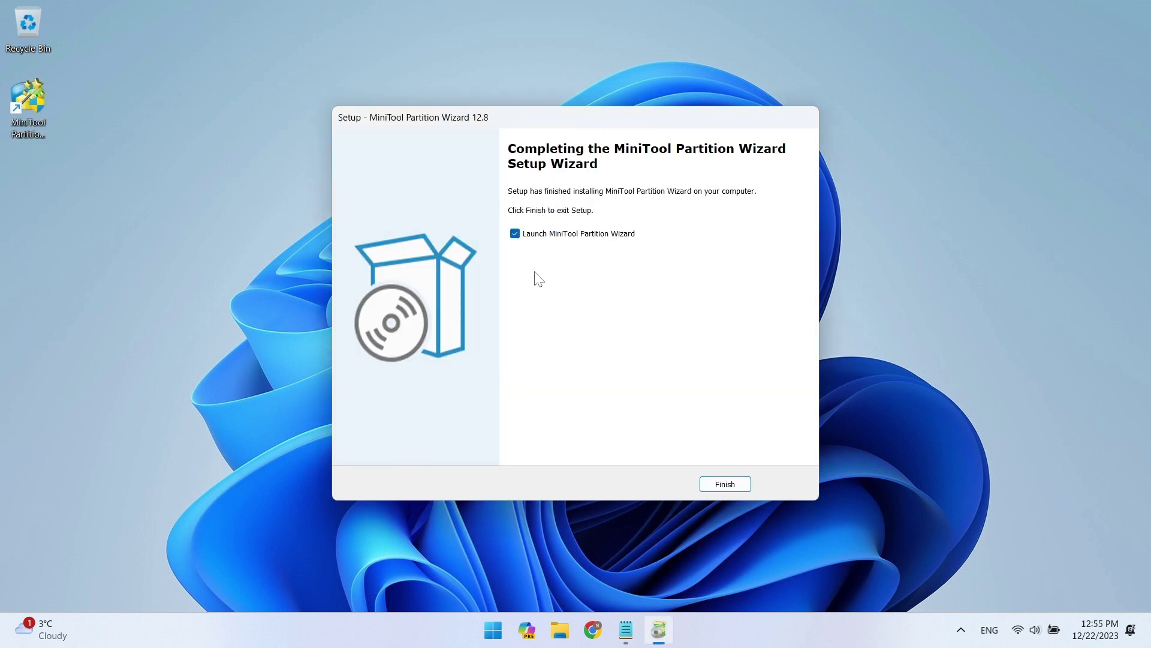
left_click(514, 234)
Step: Finish setup, launch MiniTool Partition Wizard as administrator, dismiss the promo, and select the 512 MB FAT32 partition
left_click(724, 484)
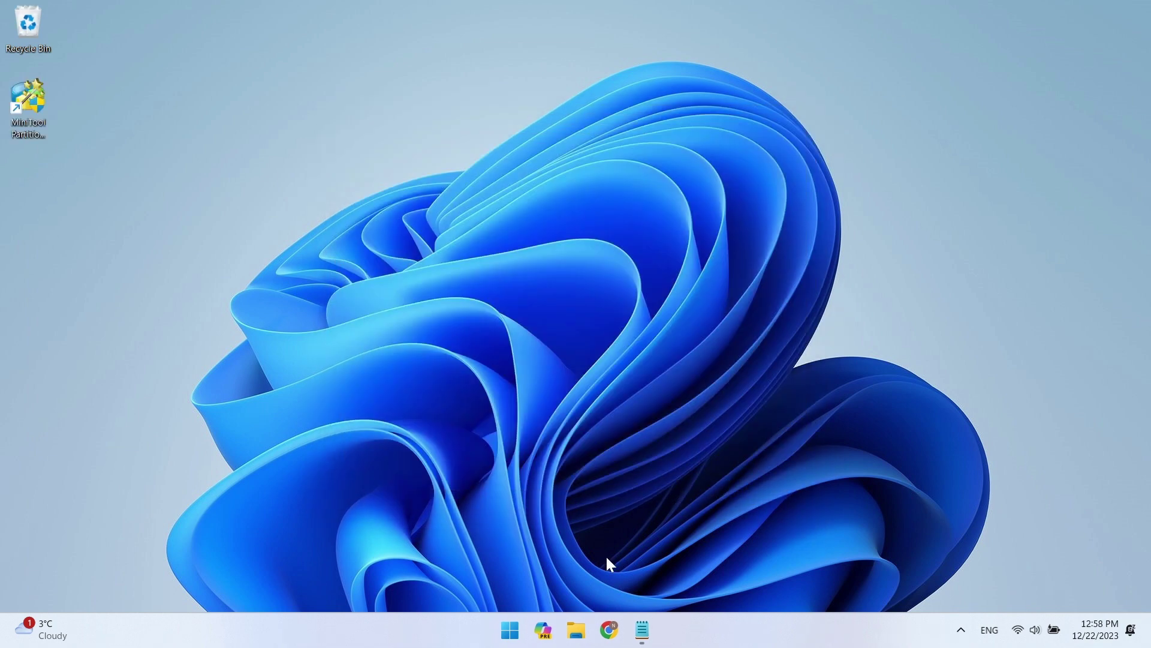
left_click(519, 623)
left_click(753, 264)
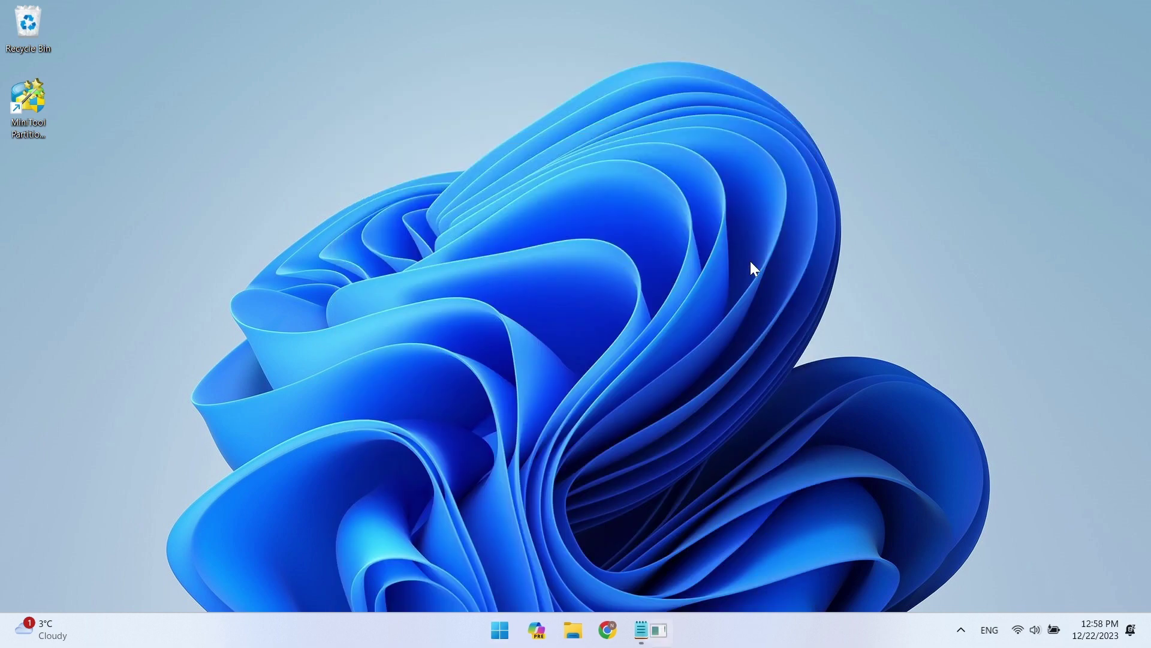
left_click(544, 447)
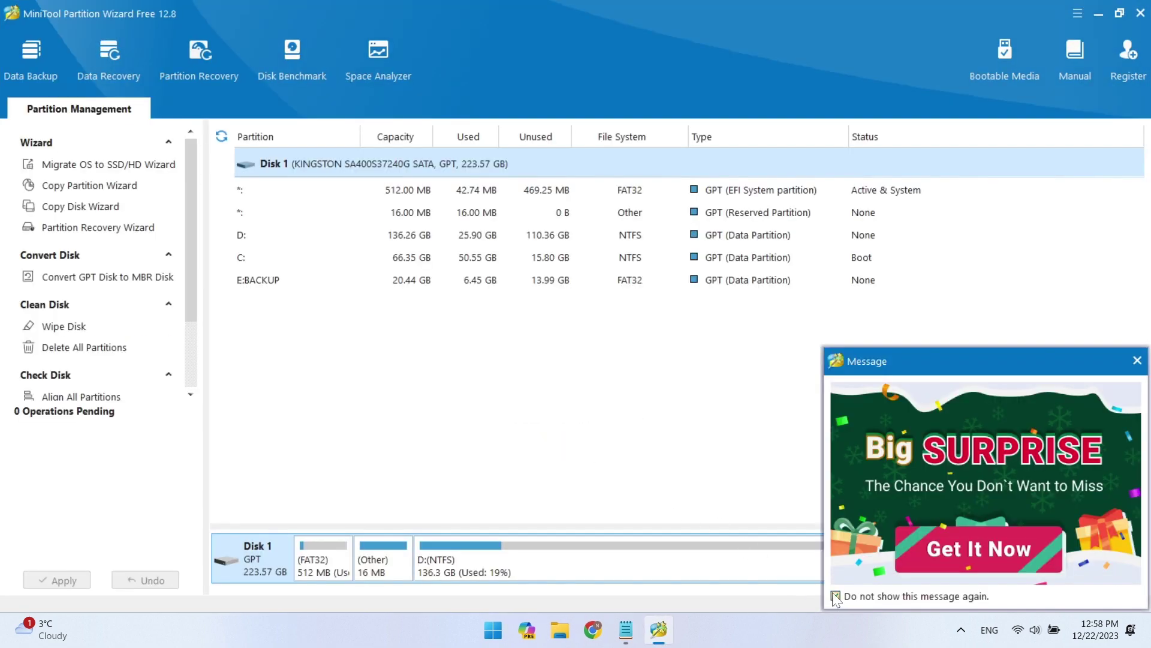
left_click(1135, 362)
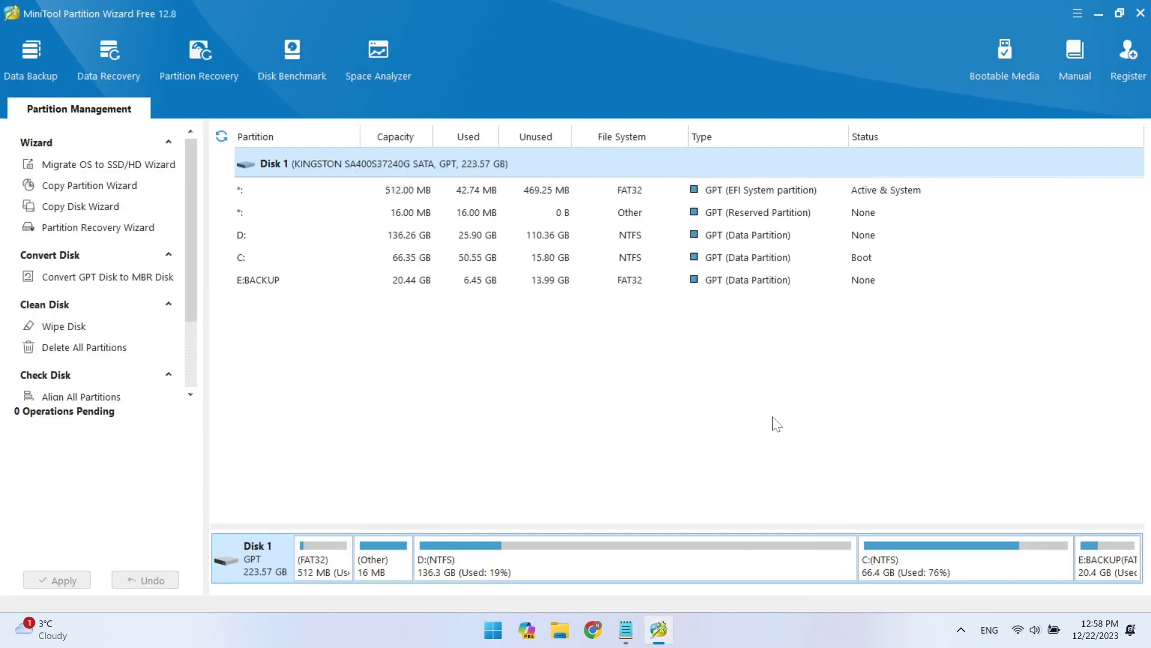
left_click(319, 547)
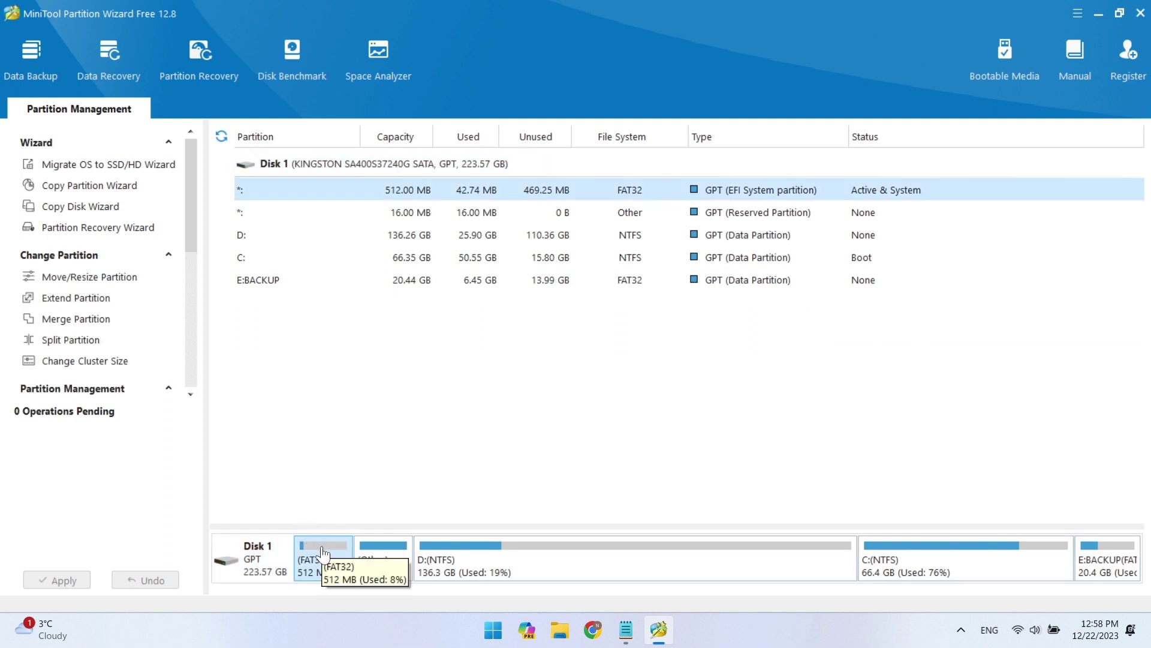
Step: Queue drive letter F: for the 512 MB EFI partition
right_click(324, 546)
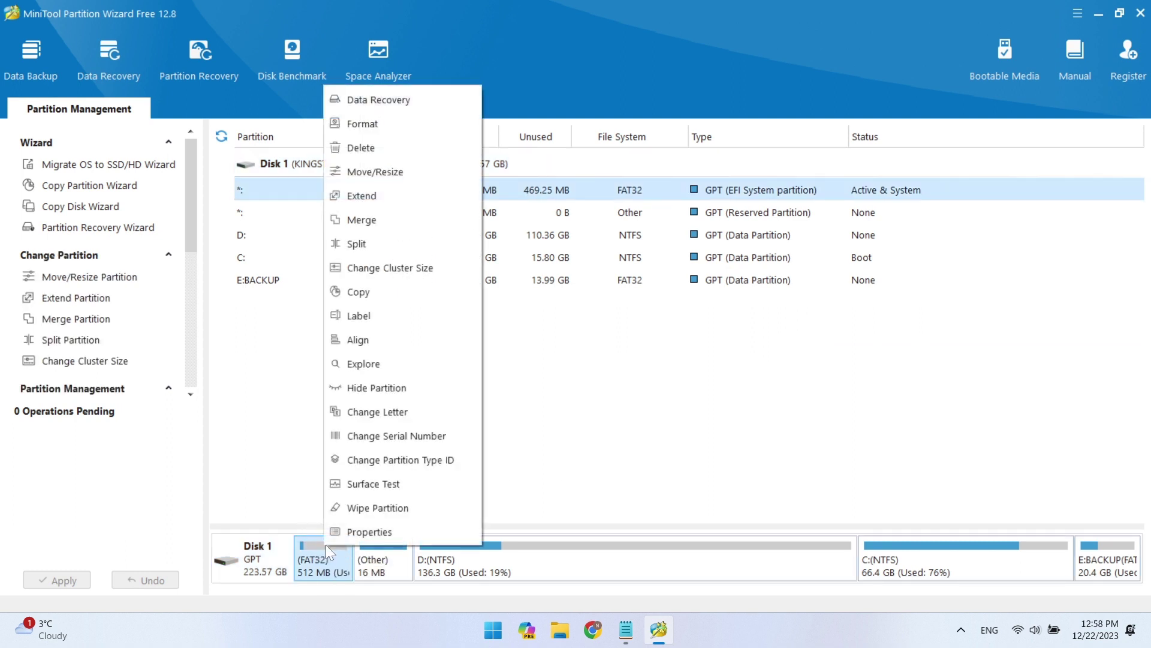
left_click(377, 409)
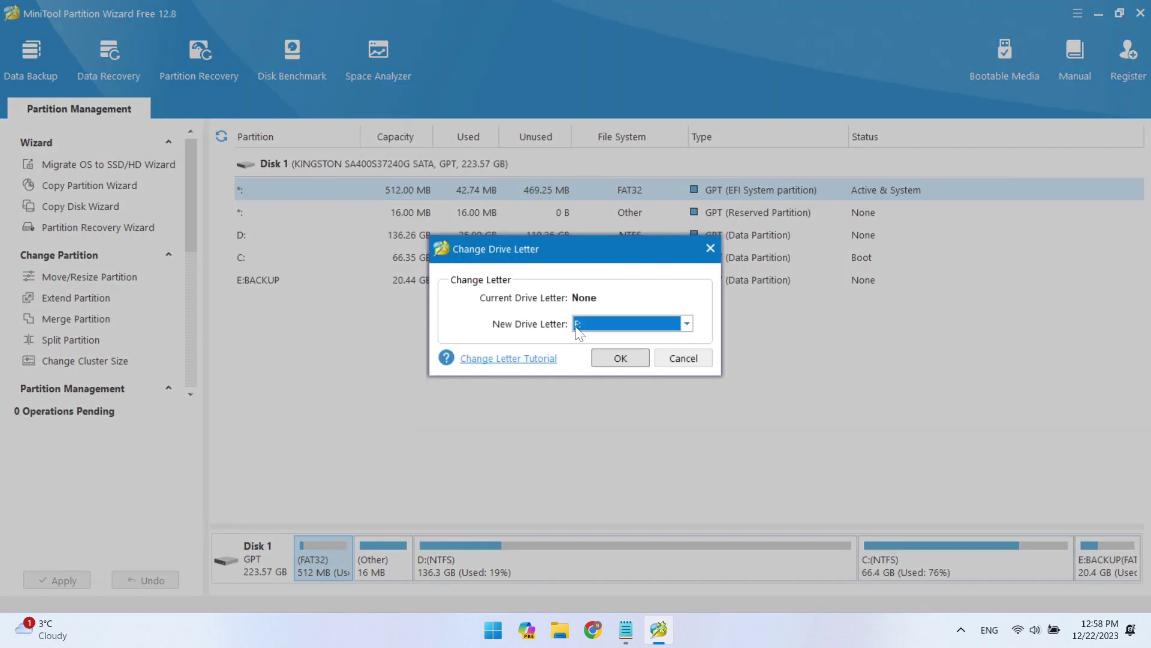
left_click(576, 326)
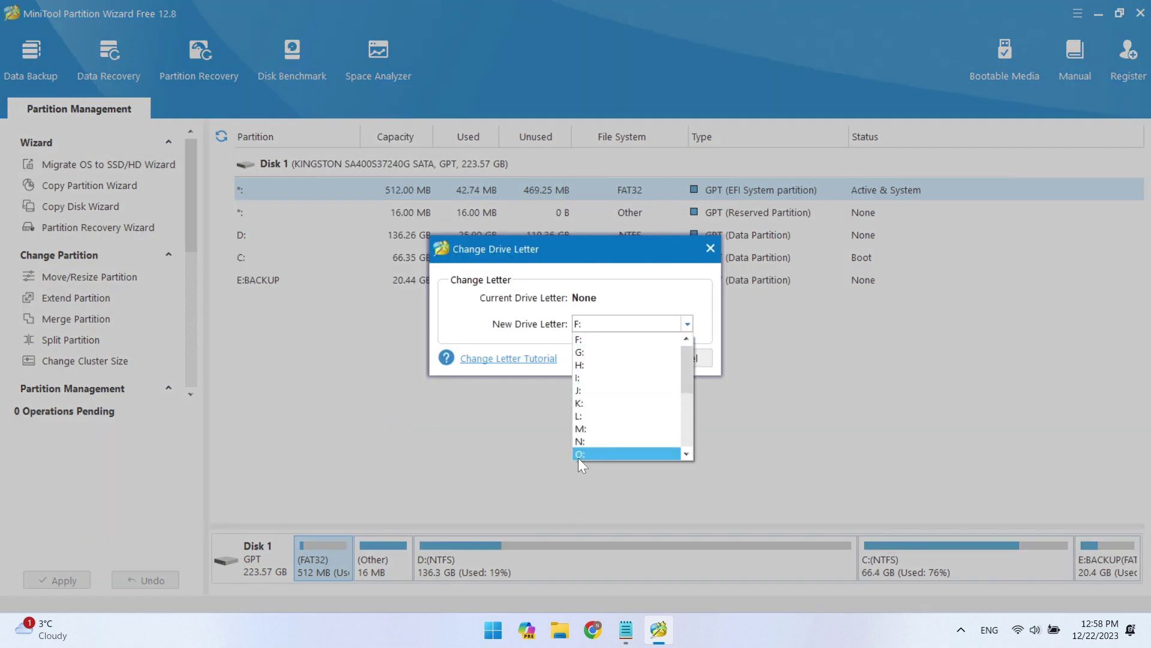
left_click(585, 337)
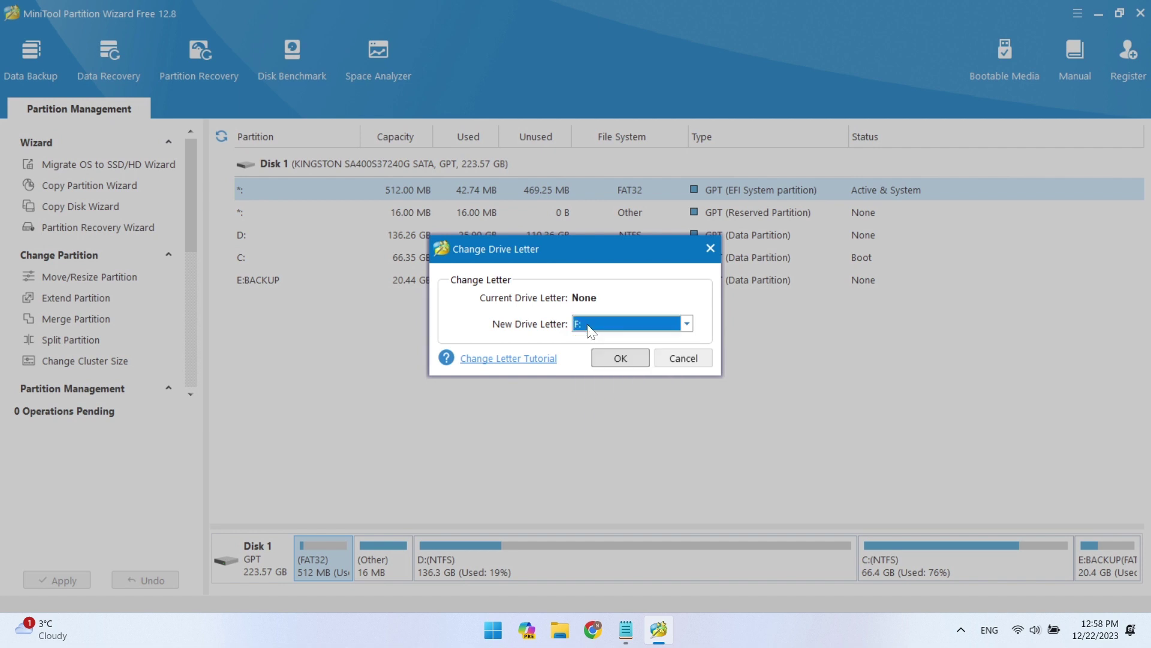
left_click(605, 359)
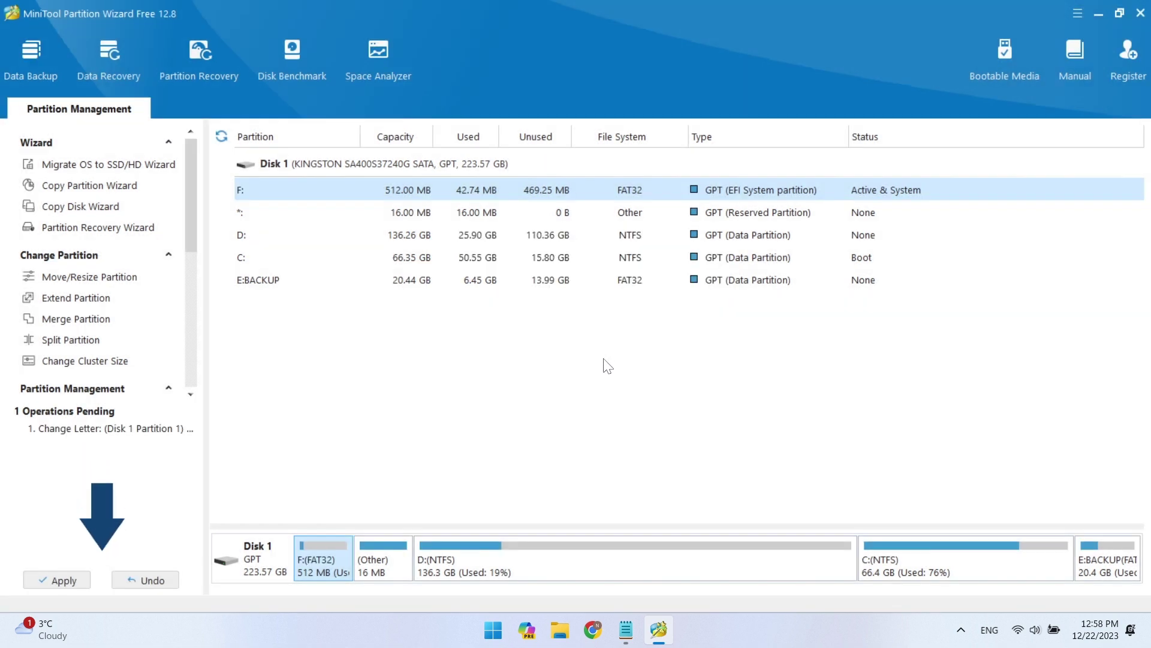
Step: Apply the pending drive-letter change and acknowledge the success message
left_click(45, 578)
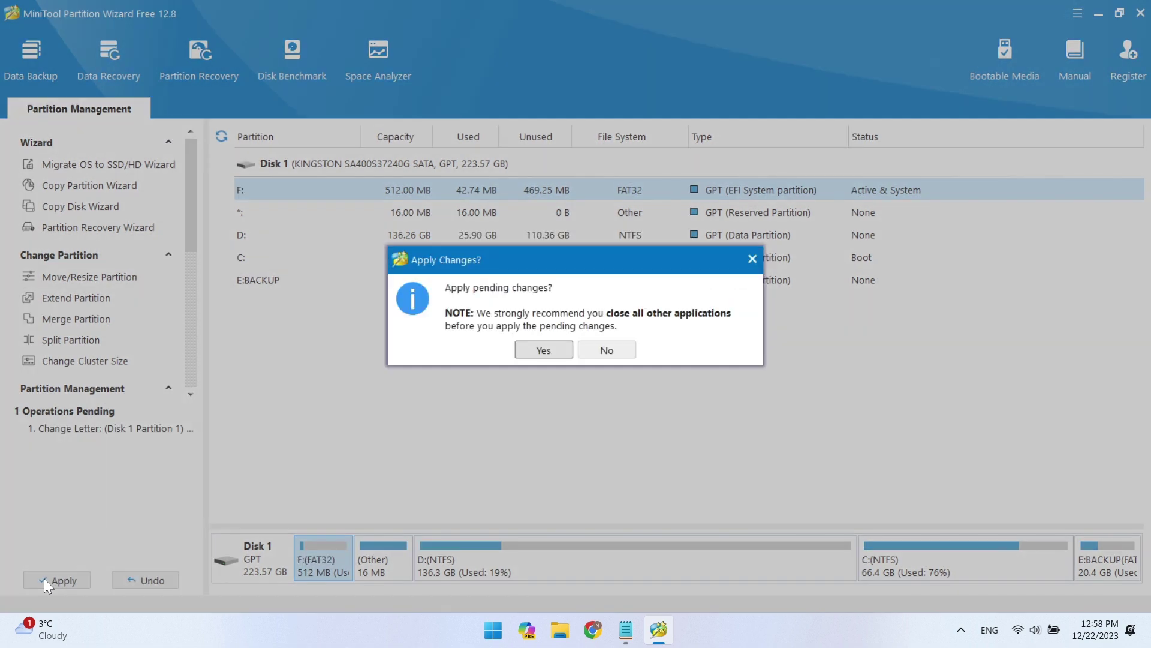
left_click(531, 351)
left_click(574, 341)
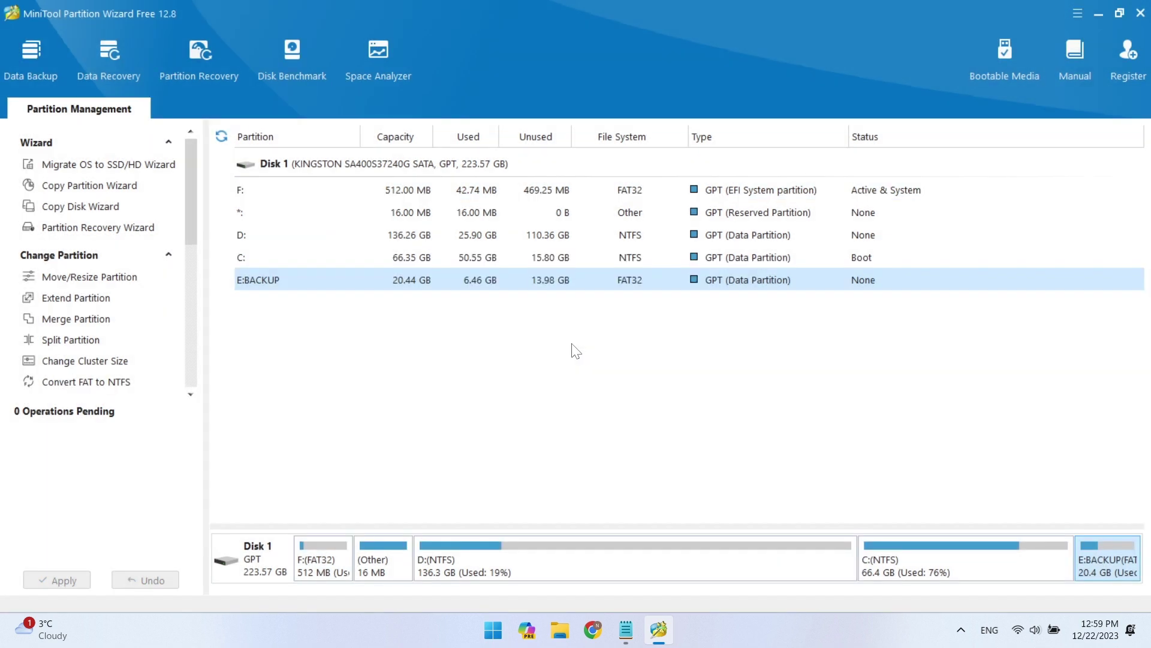
Step: Quit MiniTool, try opening Local Disk (F:) in File Explorer, dismiss the access-denied error, and close Explorer
left_click(1139, 14)
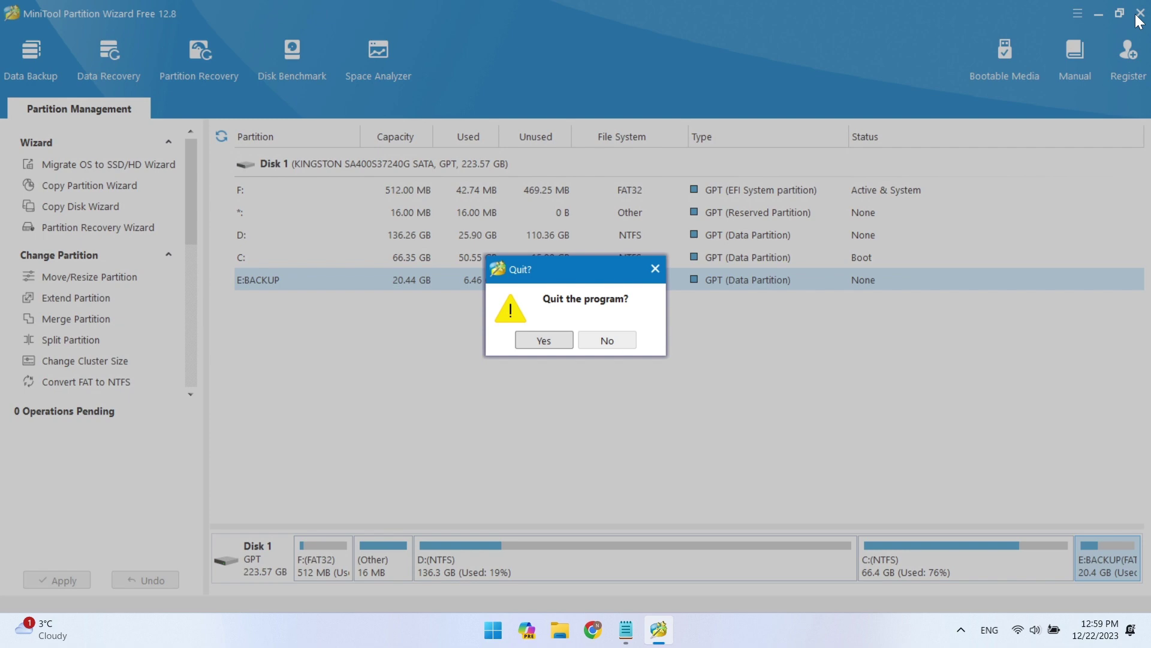
left_click(528, 339)
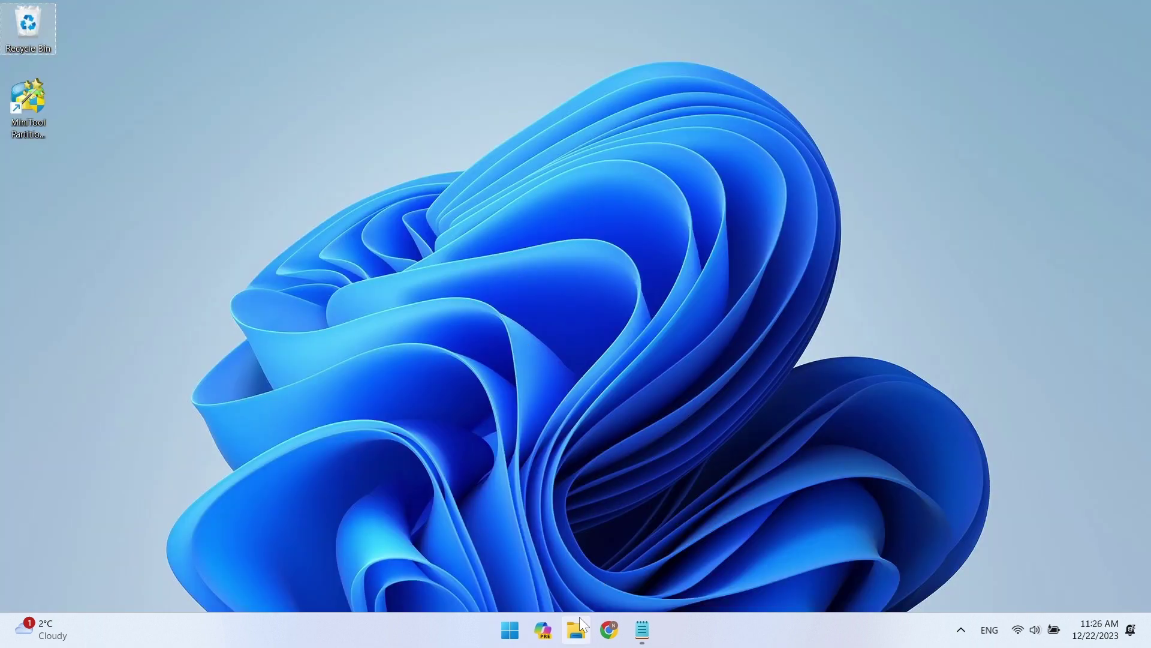
left_click(576, 629)
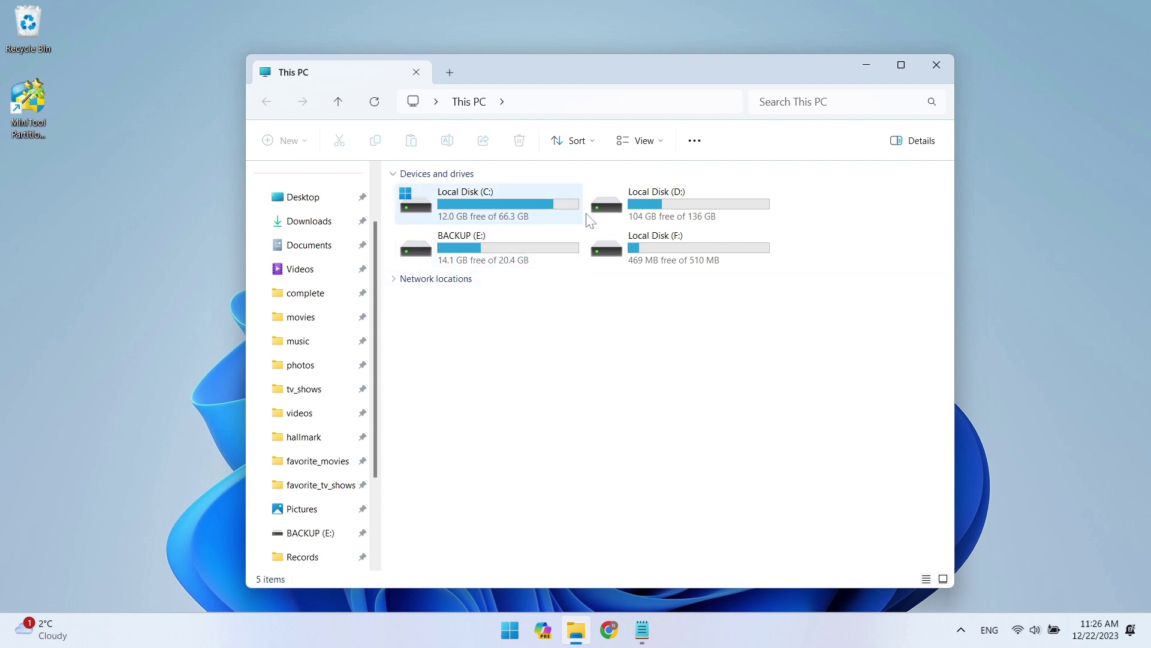
double_click(626, 250)
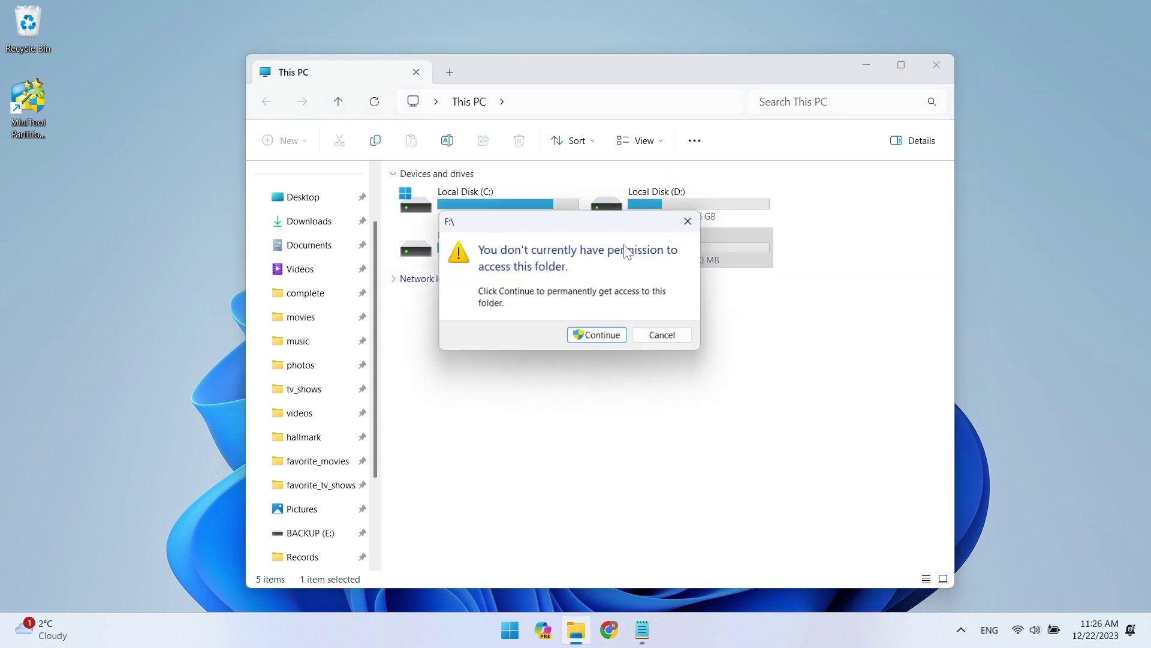
left_click(596, 332)
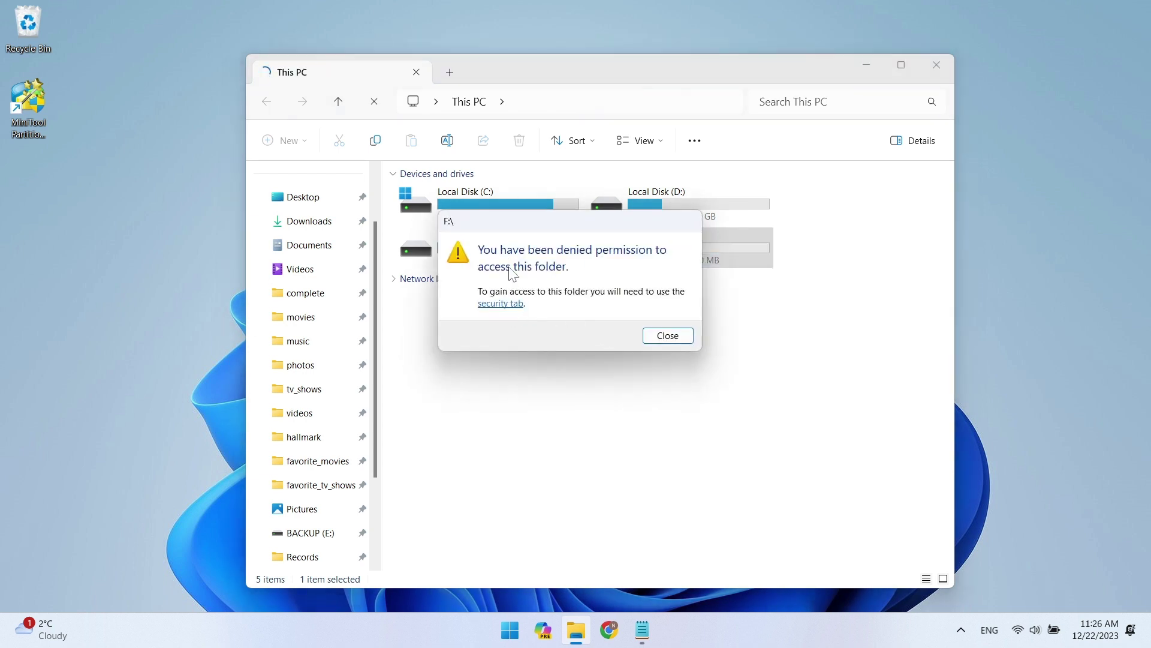
left_click(671, 337)
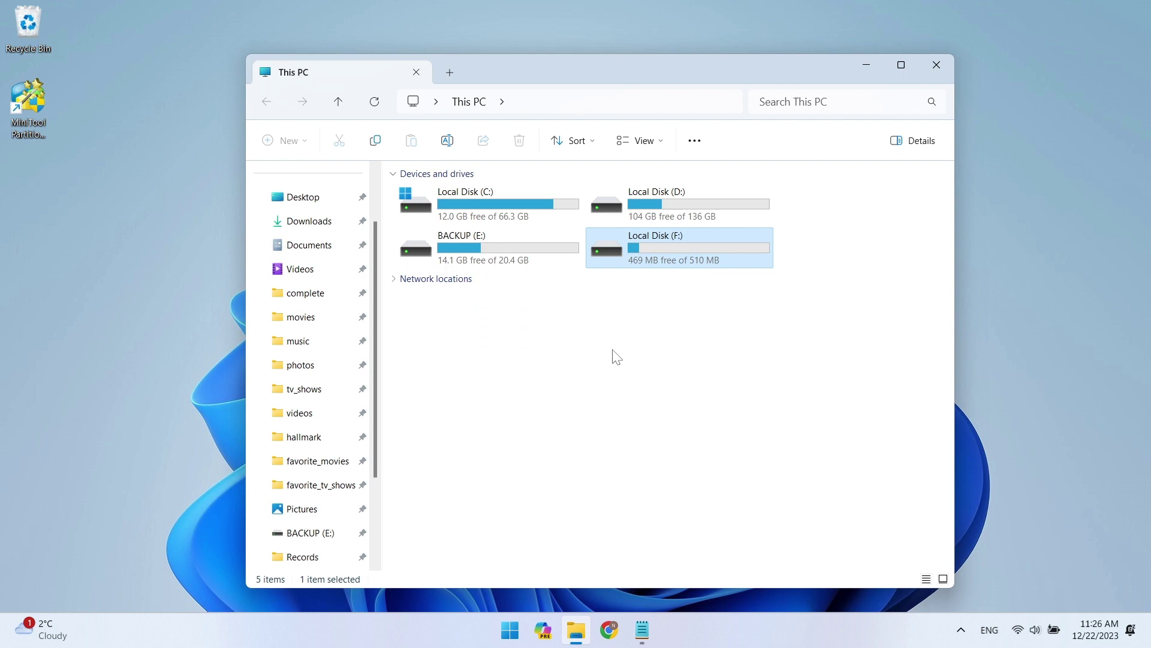
left_click(942, 70)
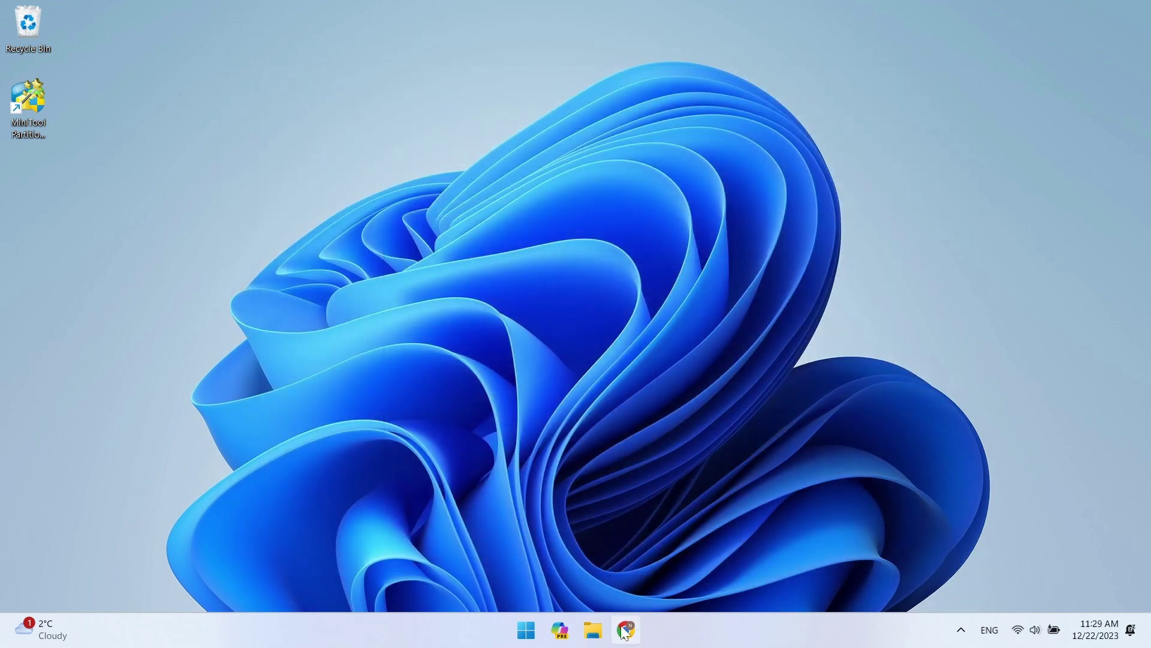
Step: Search Google for Explorer++ and download the 64-bit build, explorerpp_x64.zip
left_click(624, 631)
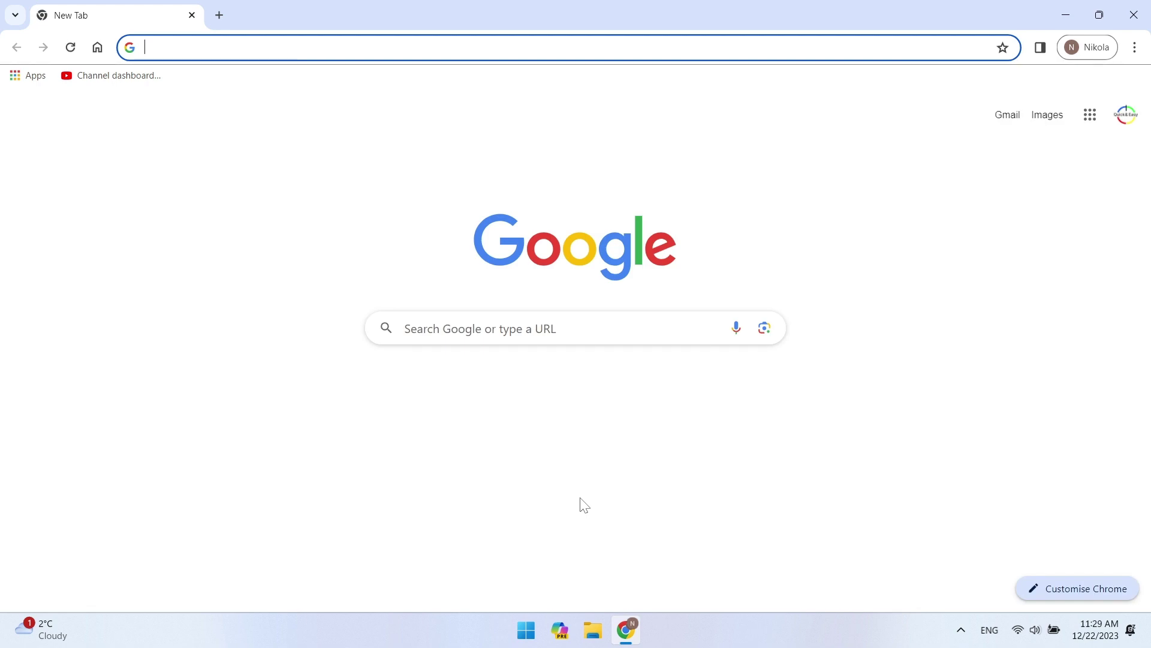
left_click(540, 328)
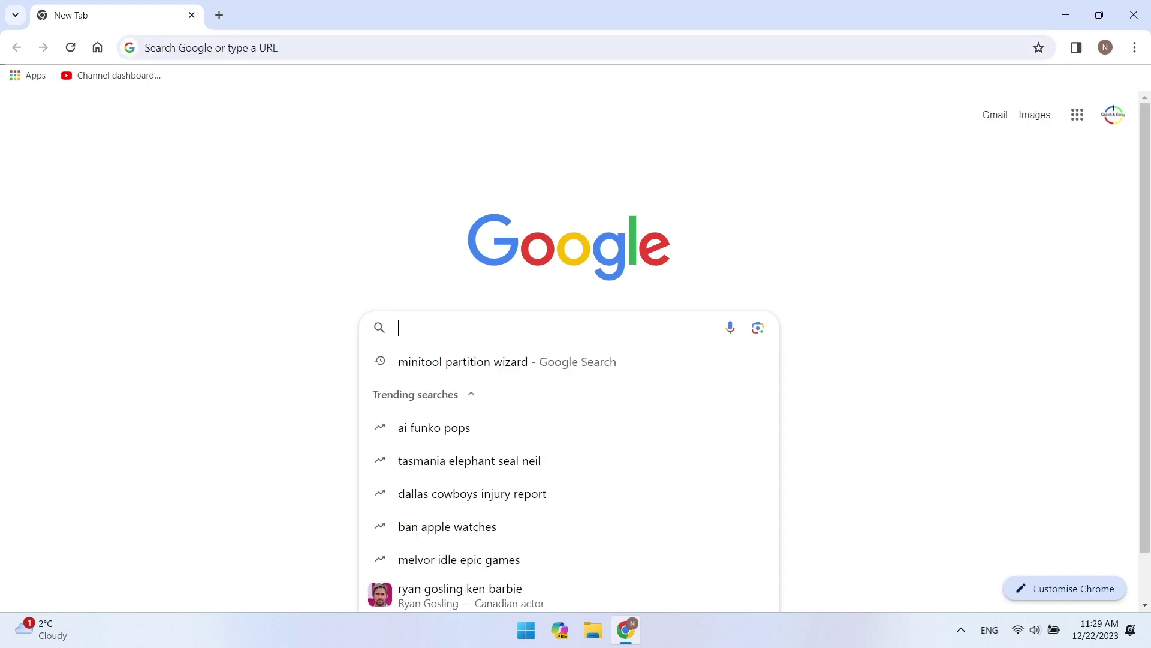
type("Explorer++")
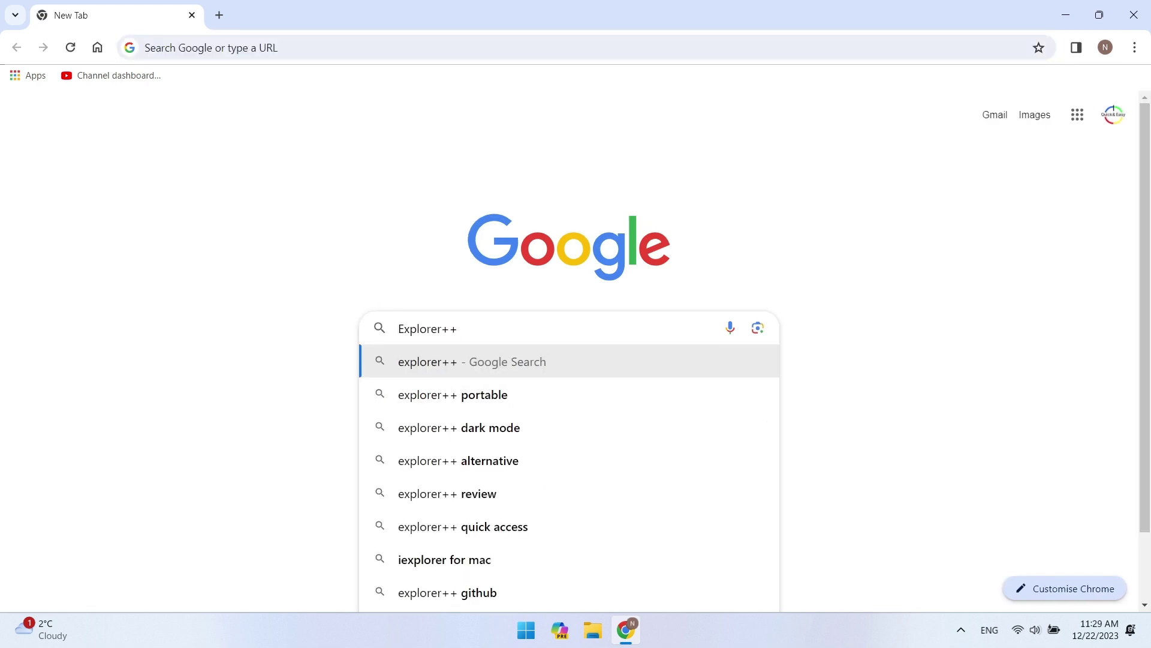
key("Return")
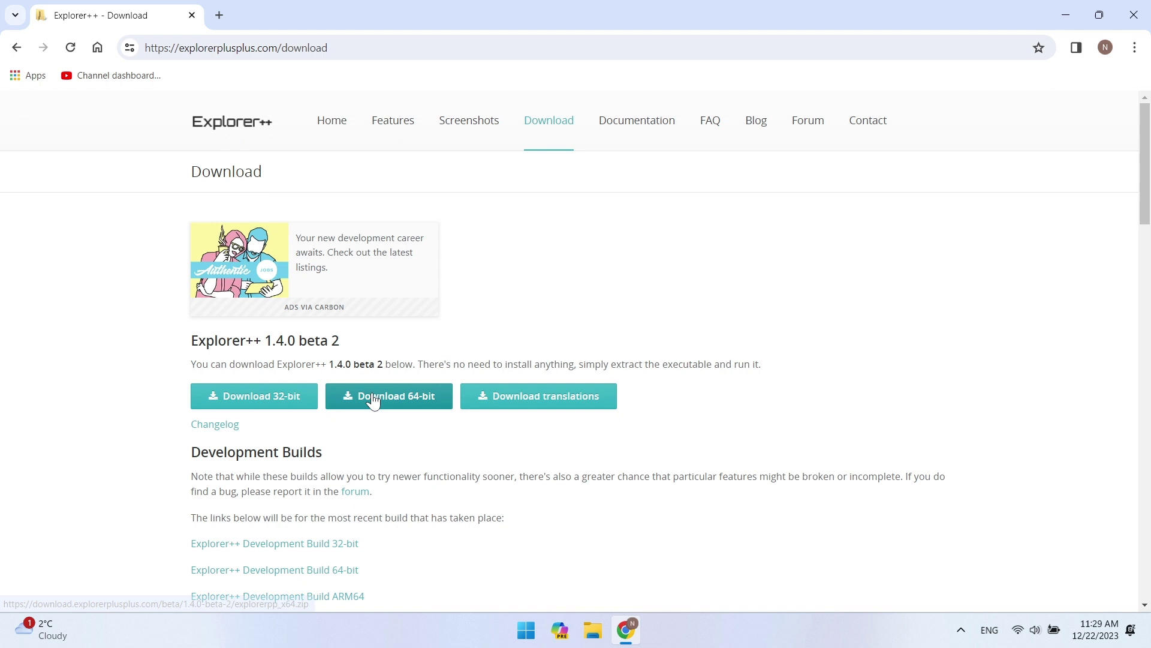
left_click(373, 399)
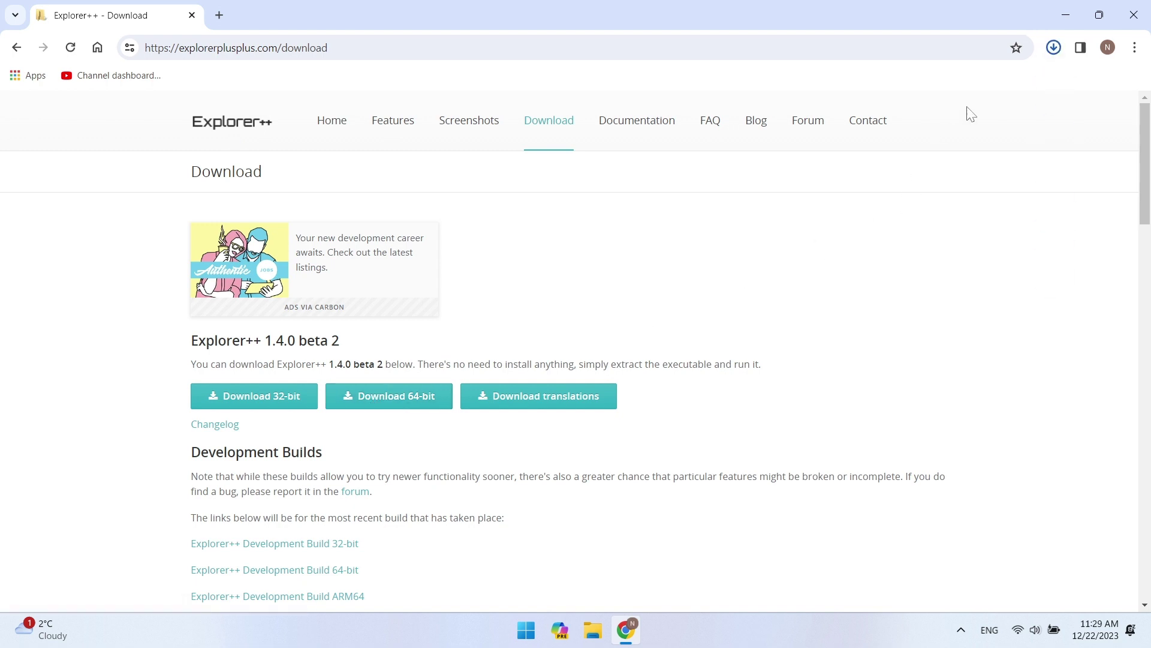
left_click(1054, 49)
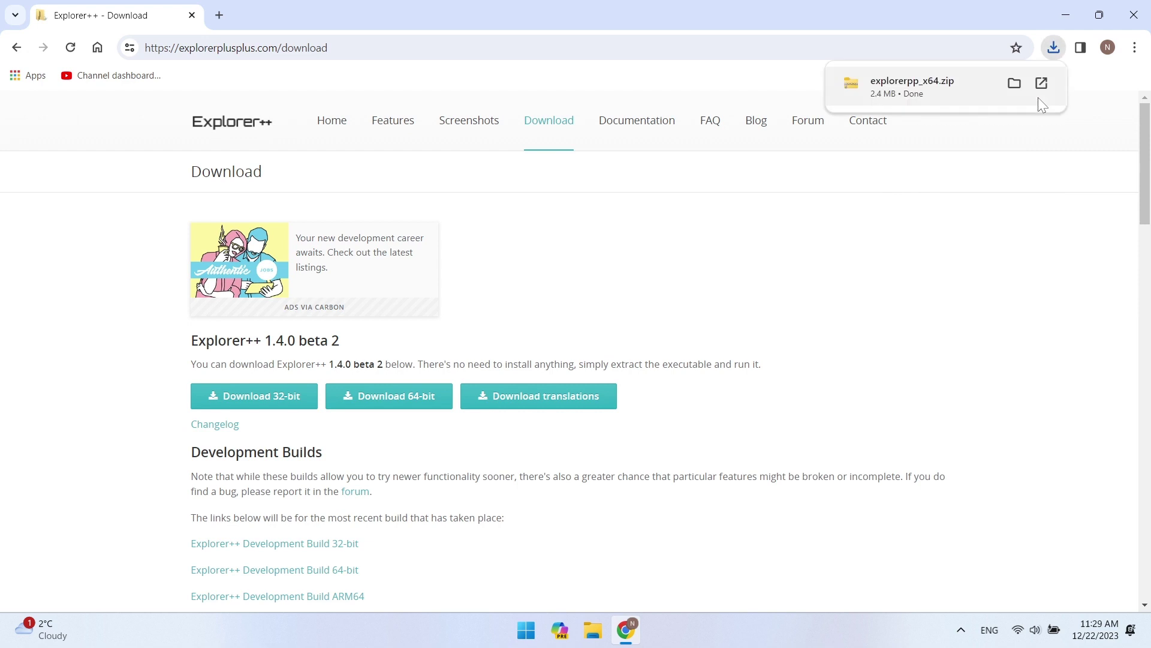
Step: Extract explorerpp_x64.zip into the default explorerpp_x64 folder in Downloads
left_click(1015, 83)
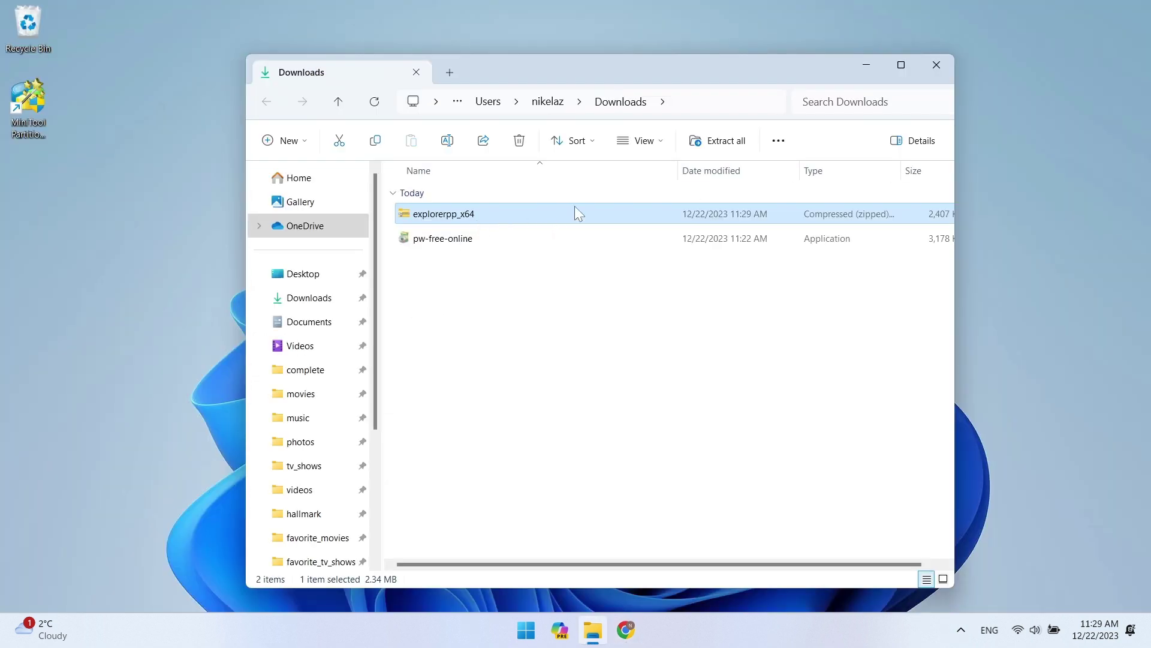
left_click(726, 142)
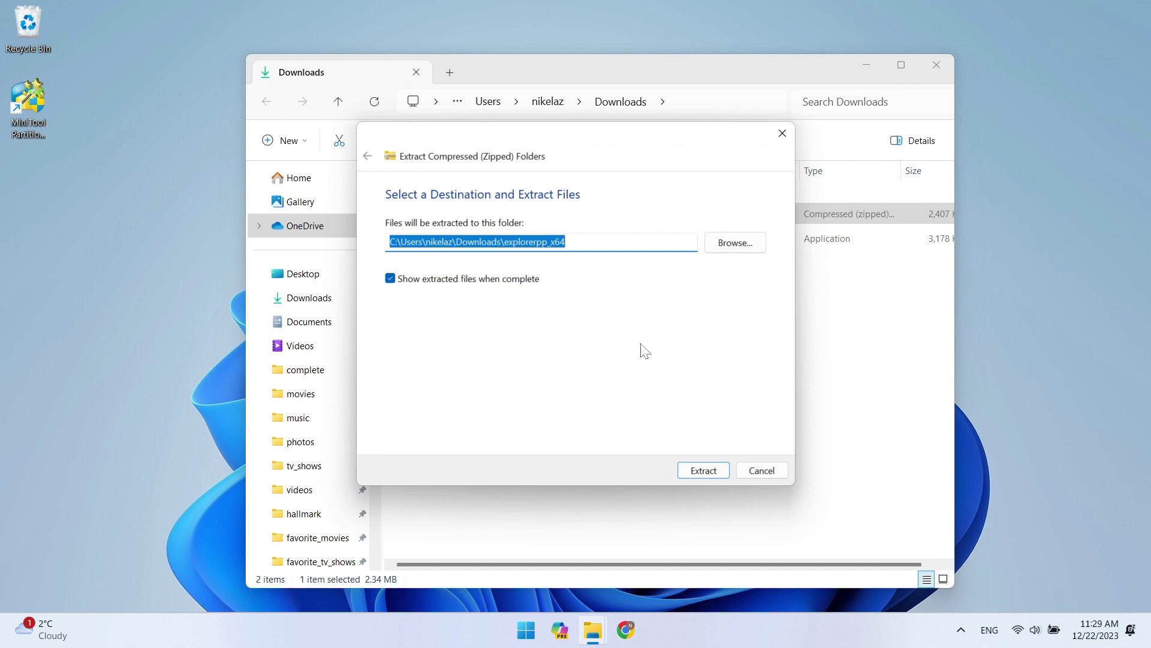
left_click(707, 469)
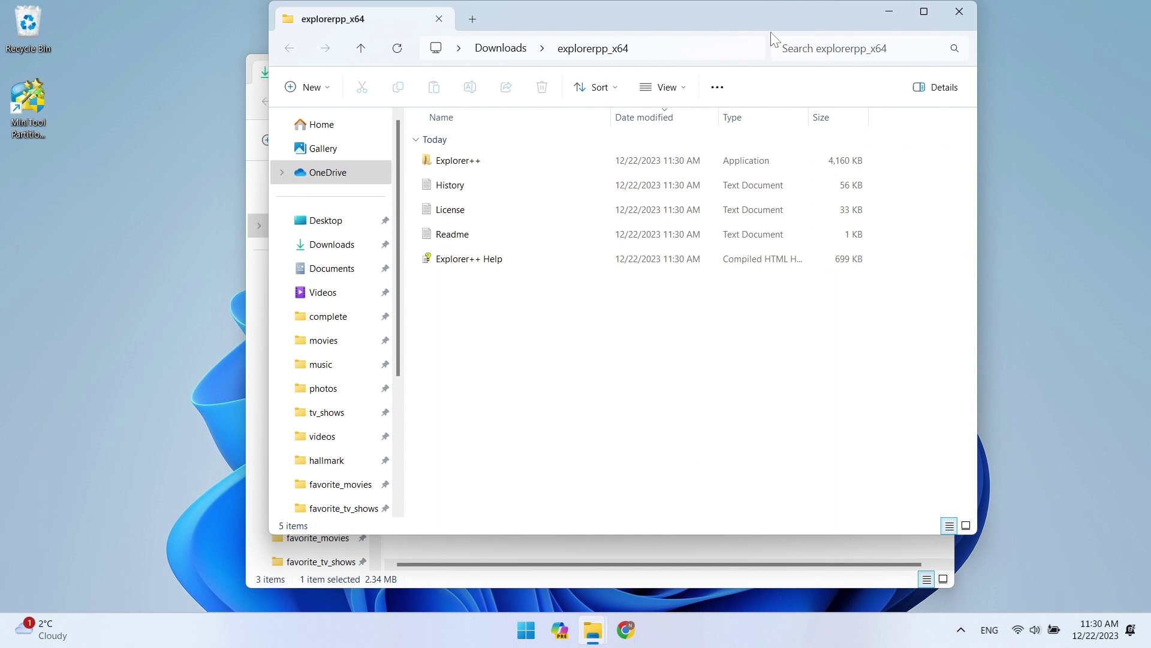
left_click_drag(769, 16, 744, 71)
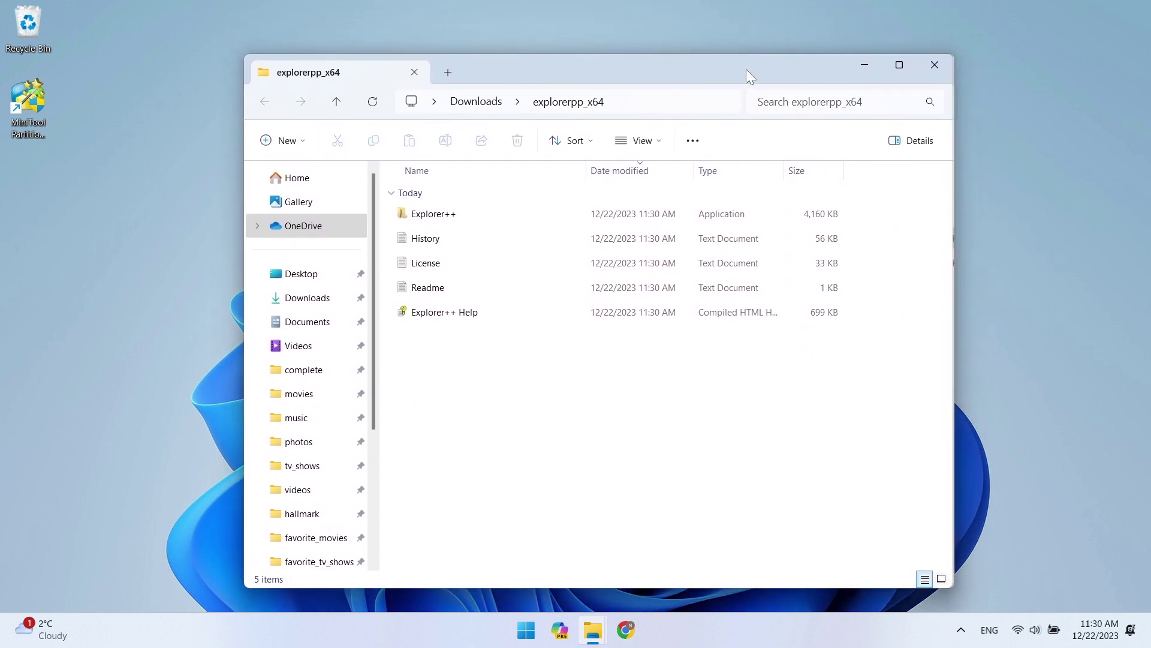
Step: Copy the Explorer++ application and navigate to C:\Program Files
right_click(435, 220)
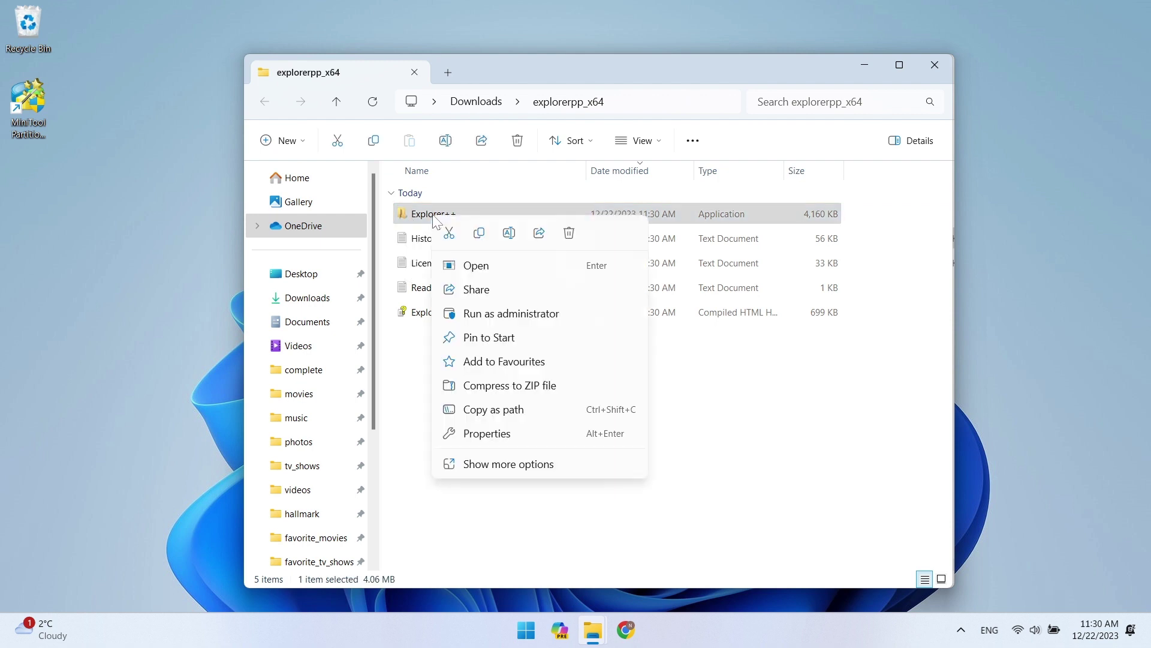
left_click(478, 233)
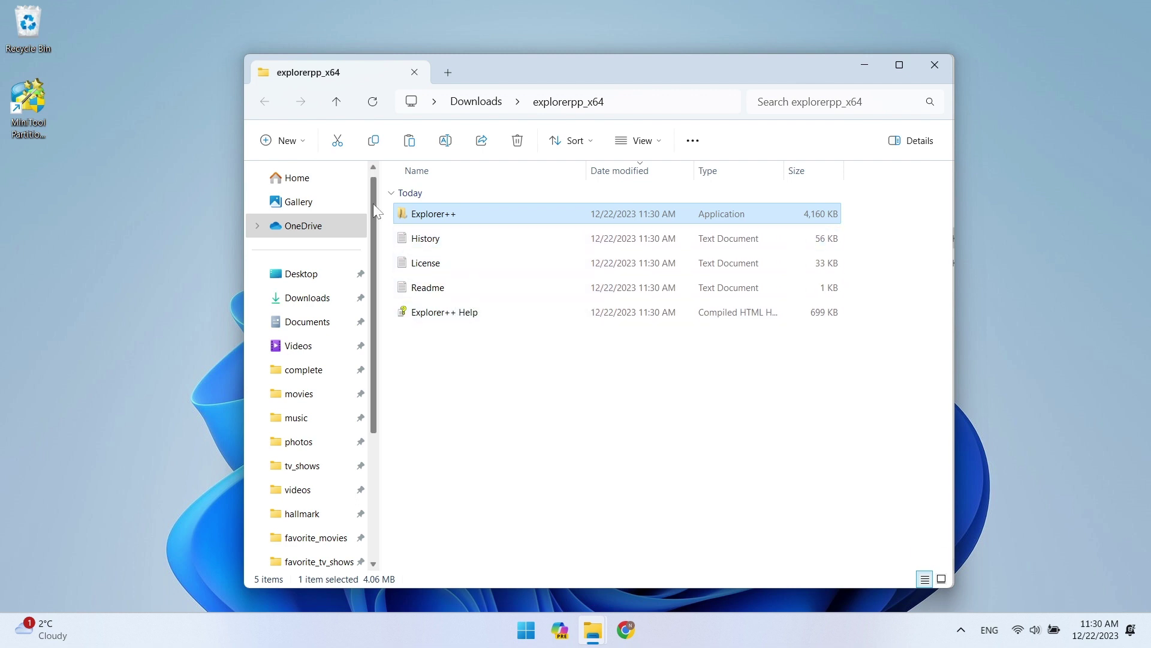
left_click_drag(373, 203, 373, 347)
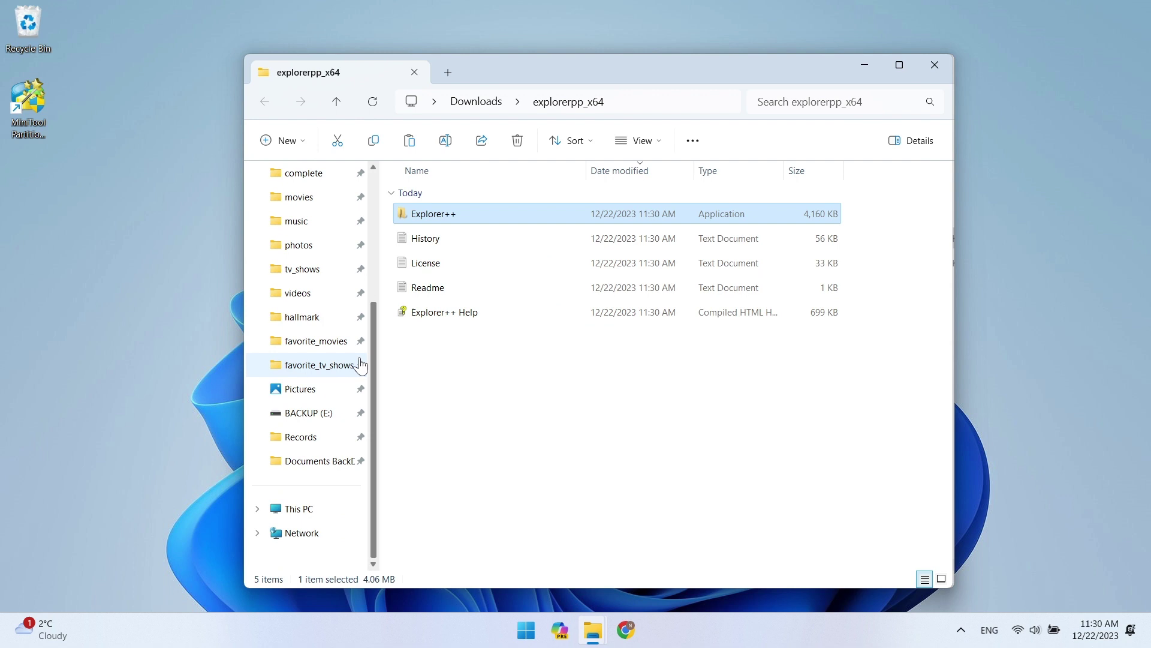
left_click(300, 509)
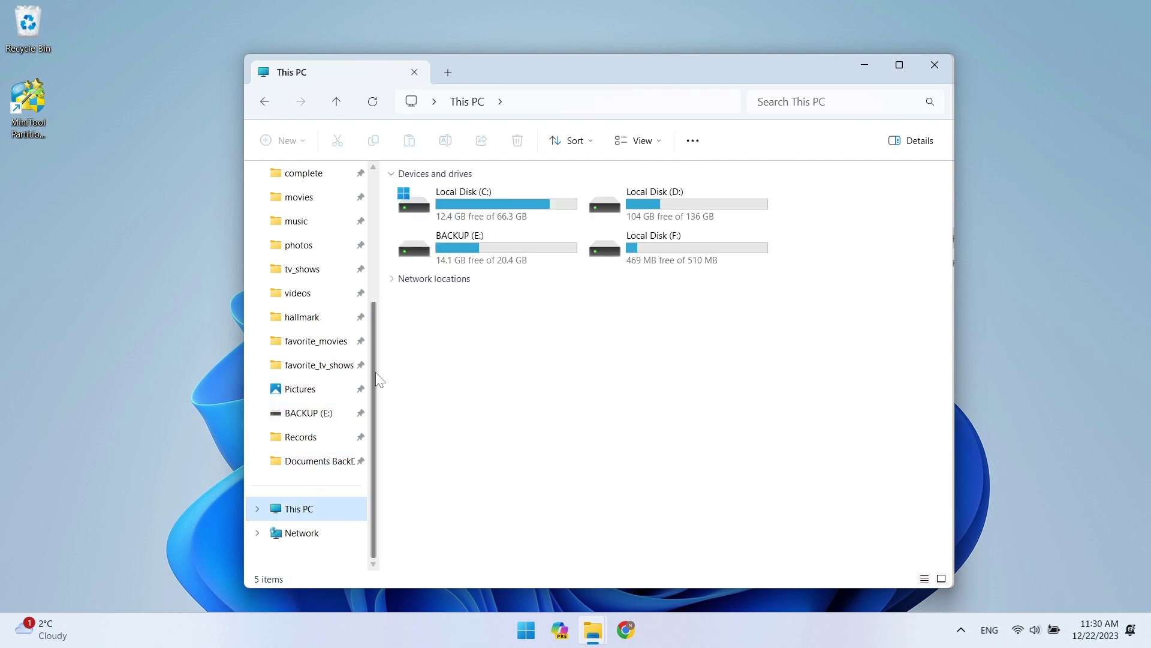
double_click(420, 207)
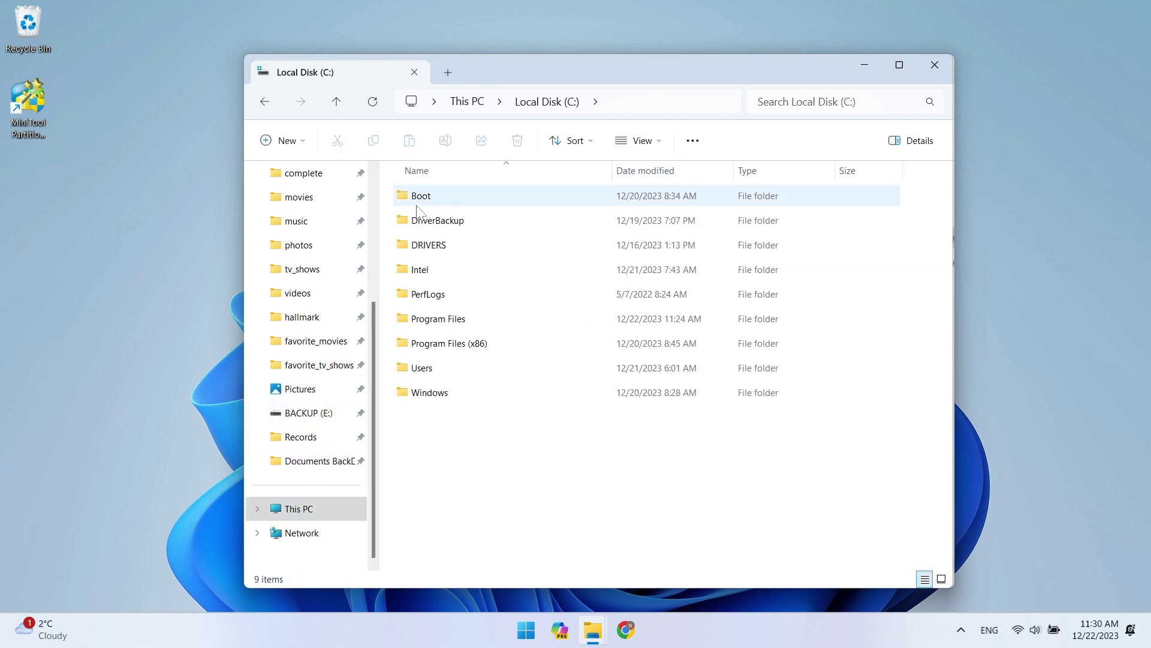
double_click(425, 319)
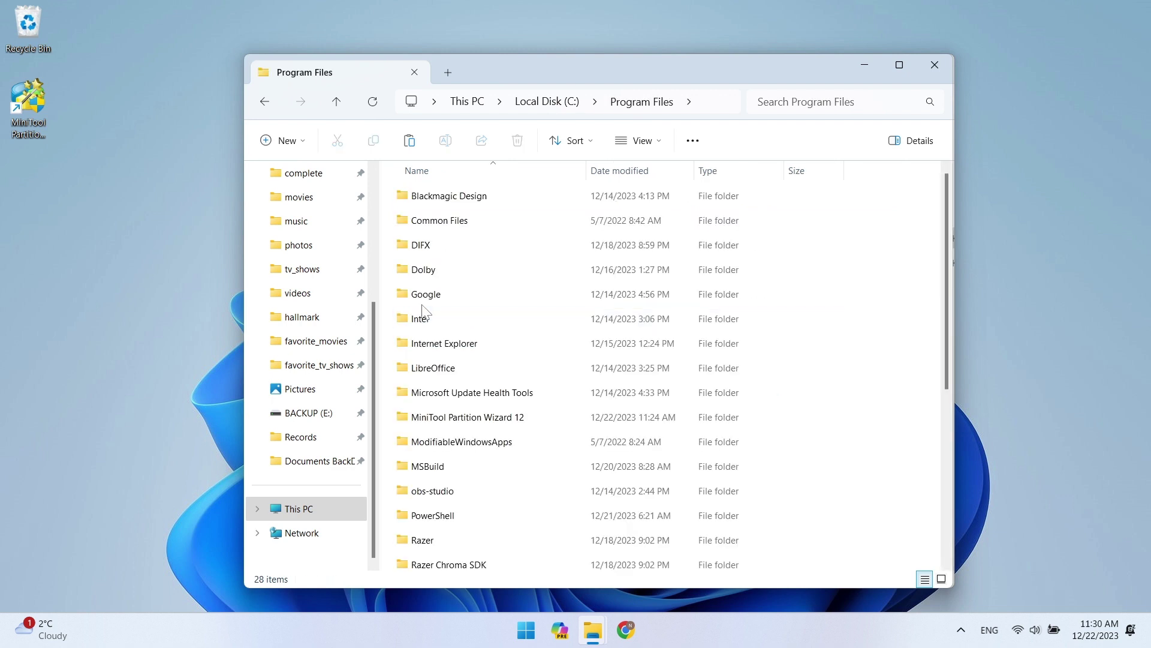
Step: Paste Explorer++ into Program Files with administrator approval and pin it to Start
scroll(492, 334, "down", 4)
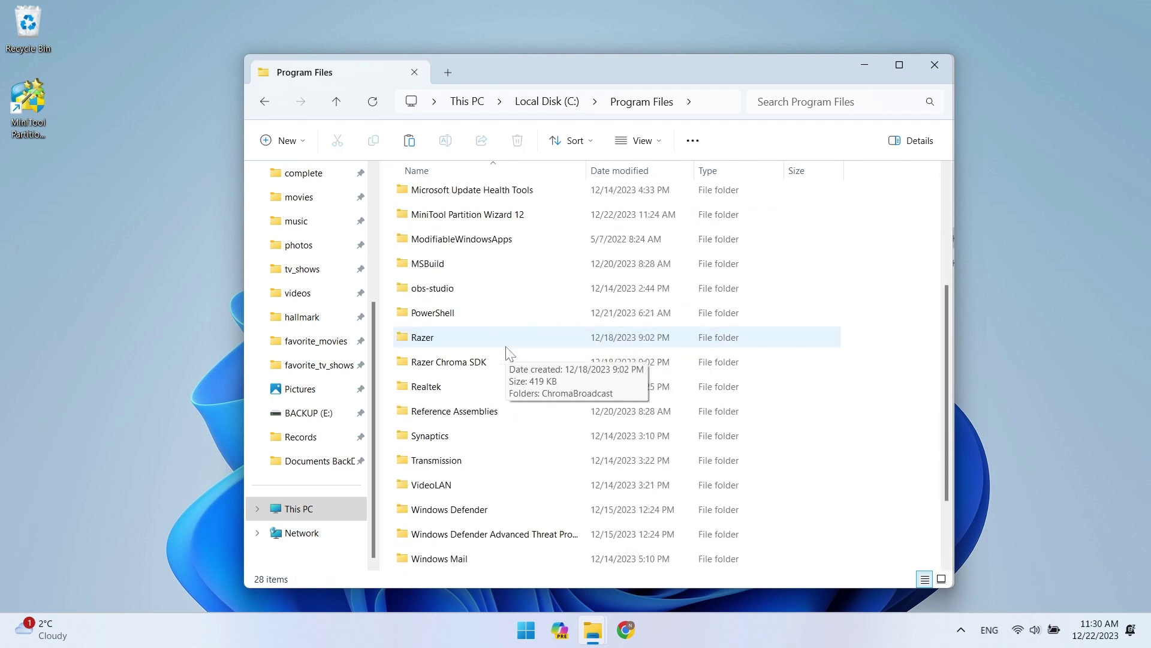
left_click(409, 142)
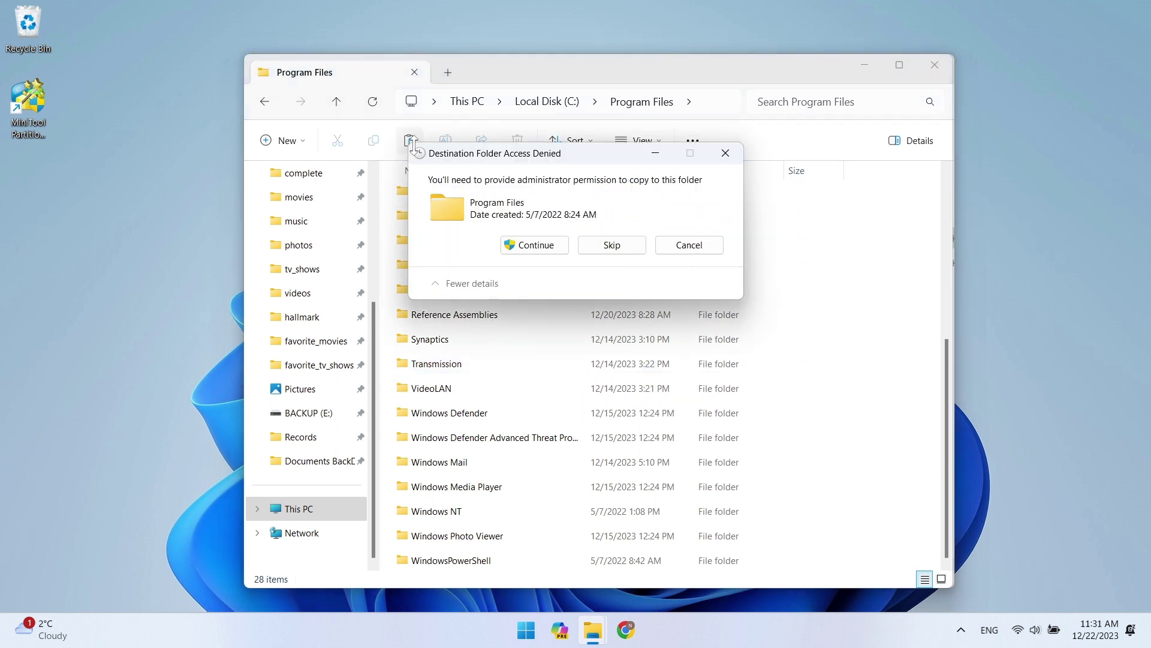
left_click(511, 247)
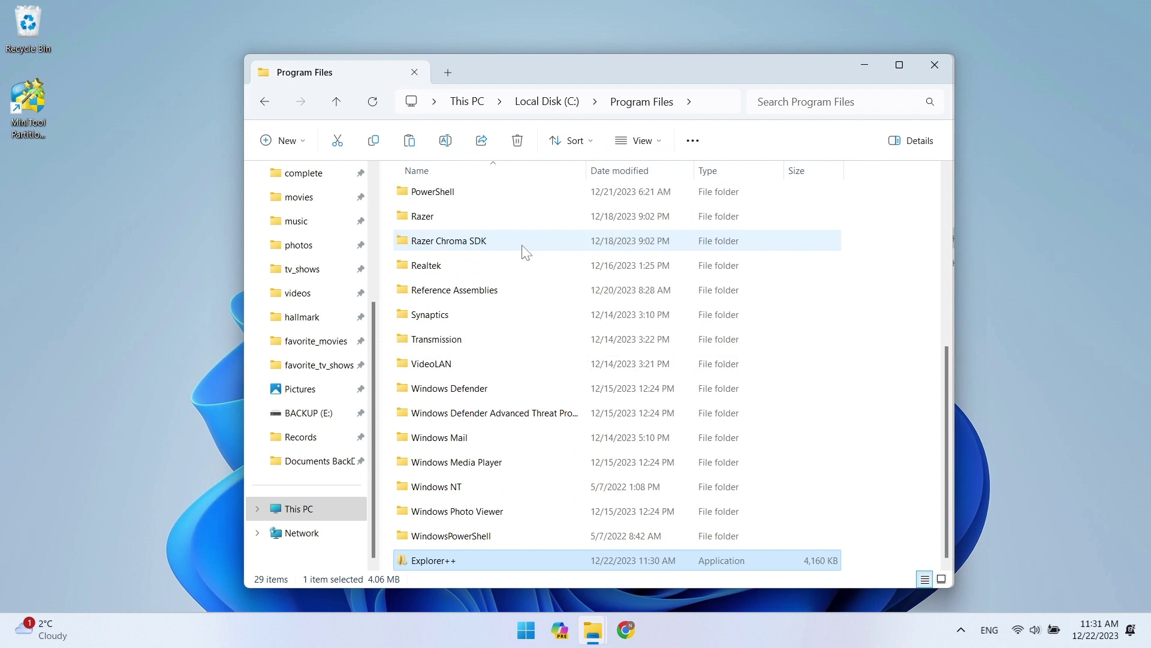
right_click(422, 560)
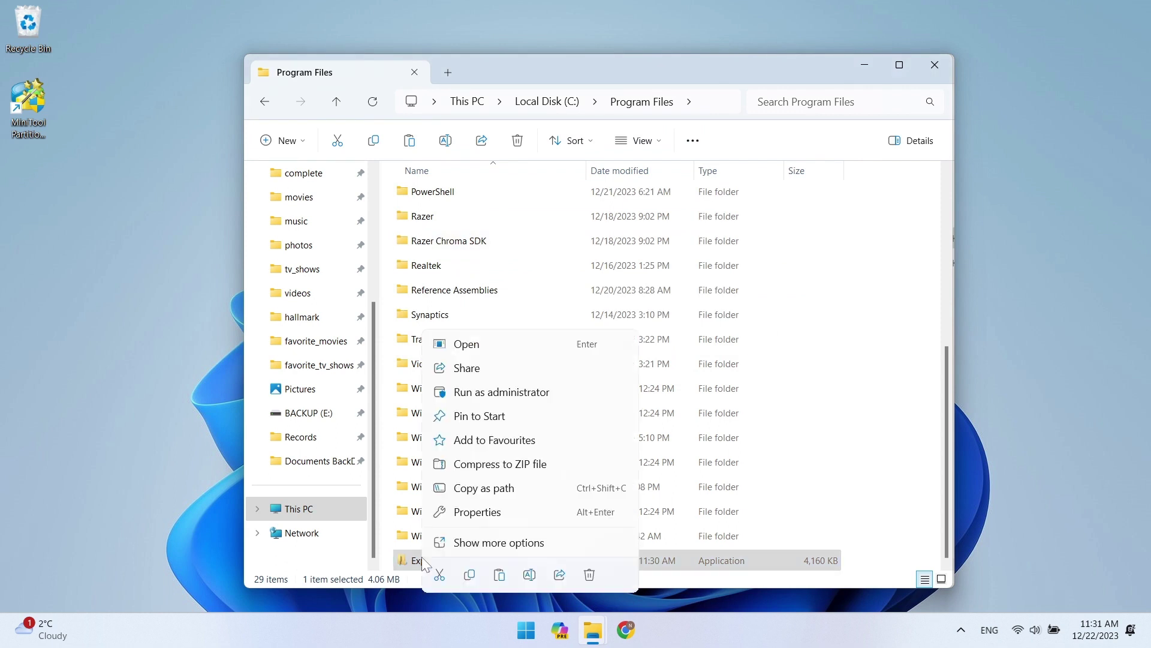
left_click(468, 416)
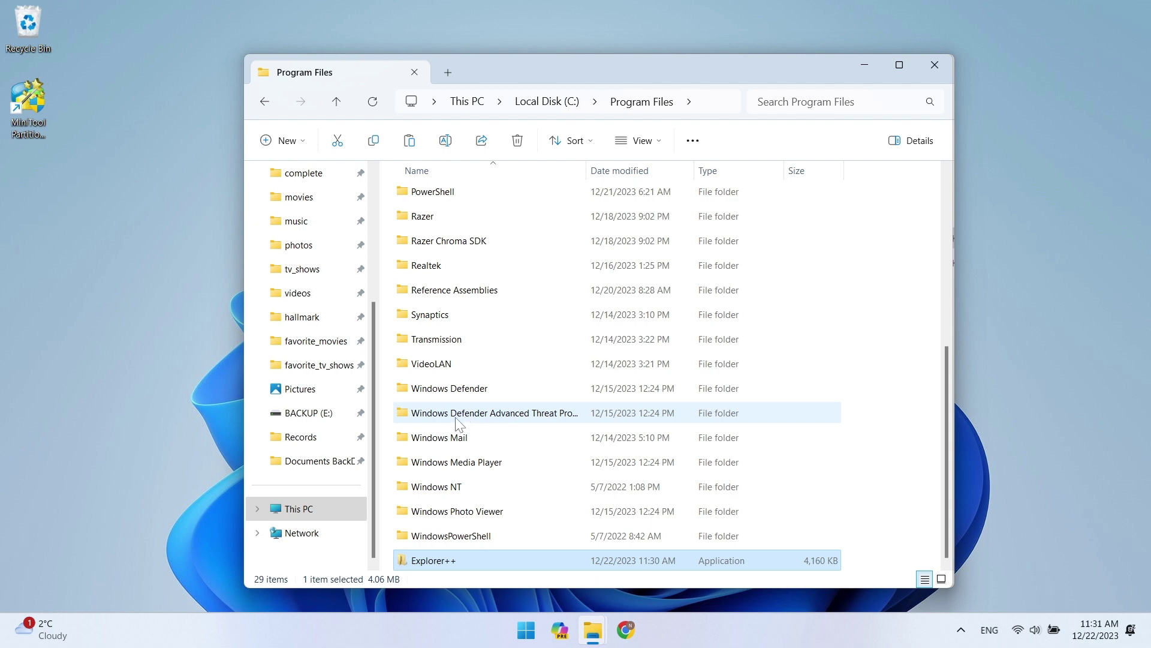
Step: Close the Program Files and Downloads windows and run Explorer++ from Start as administrator
left_click(933, 65)
left_click(934, 67)
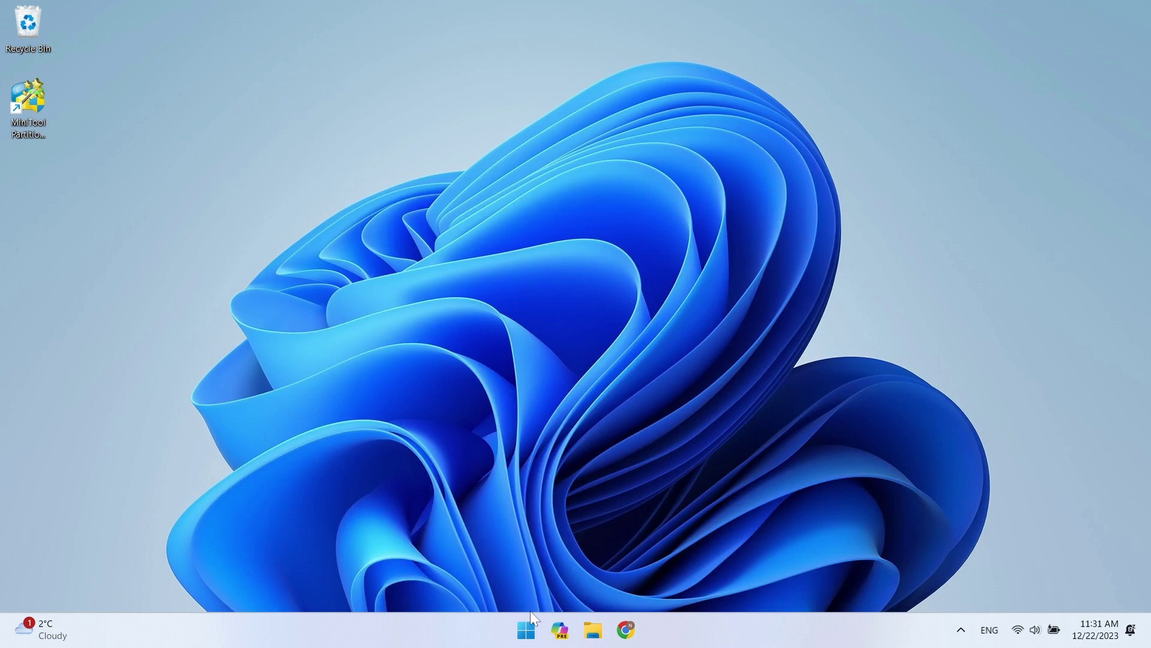
left_click(526, 629)
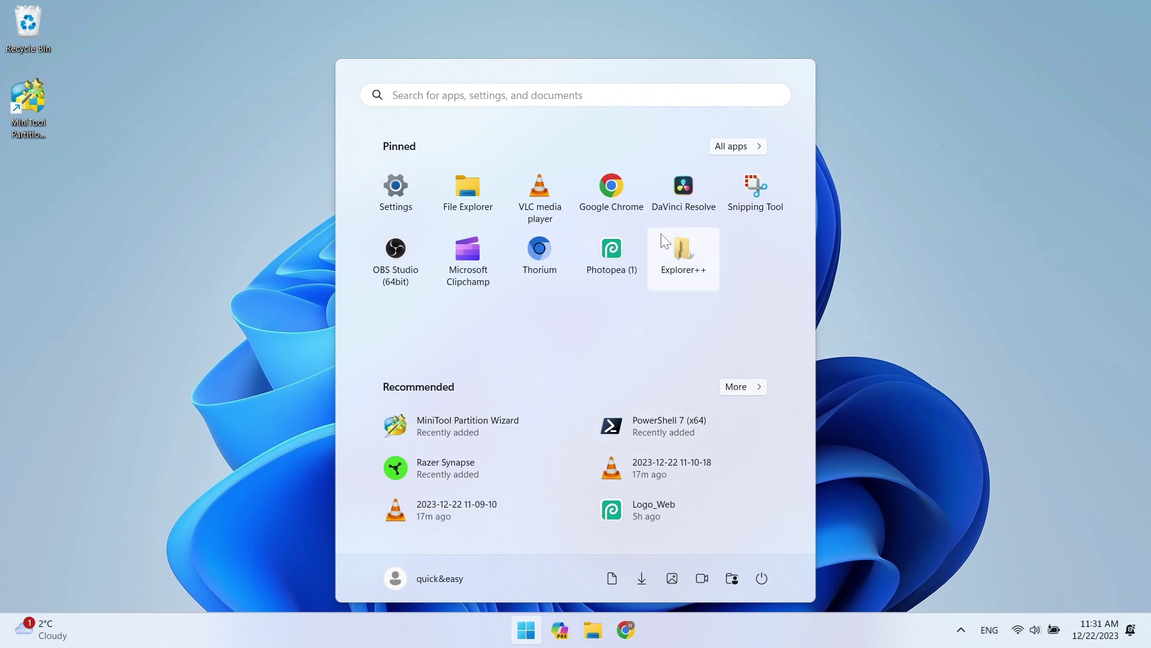
right_click(690, 266)
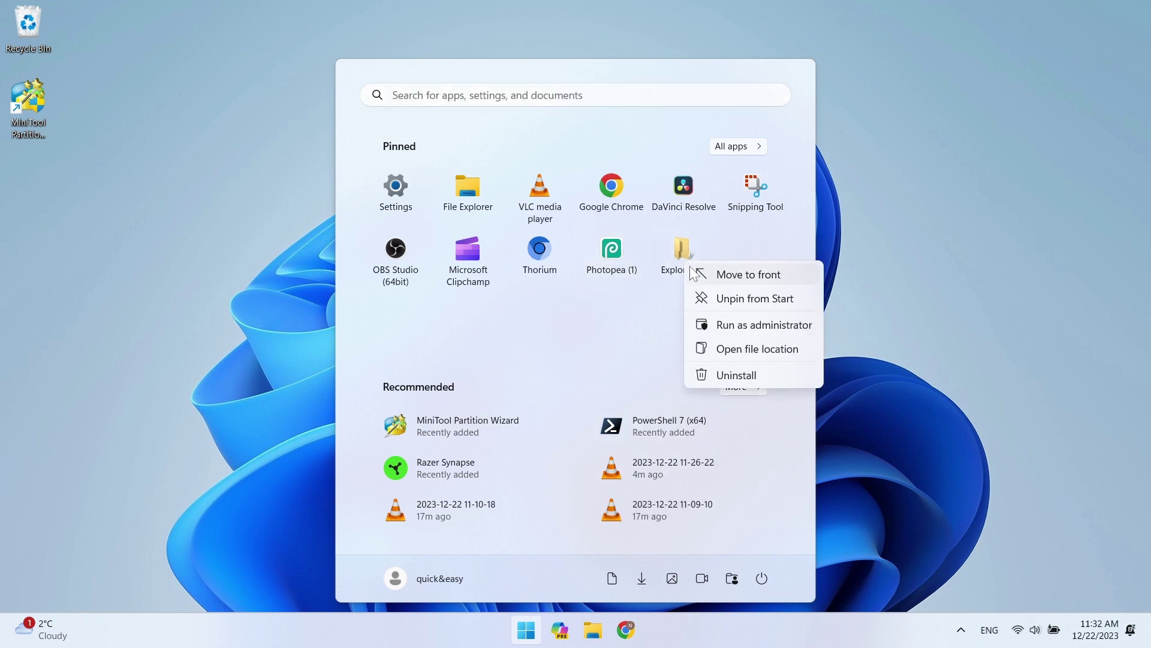
left_click(726, 324)
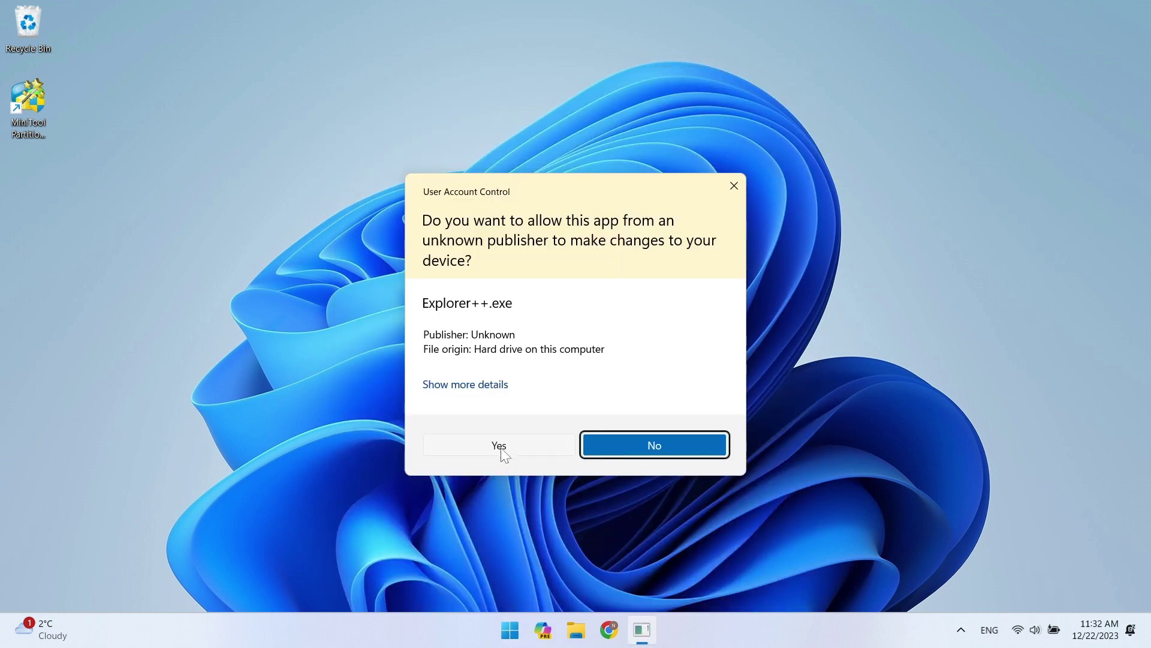
left_click(501, 447)
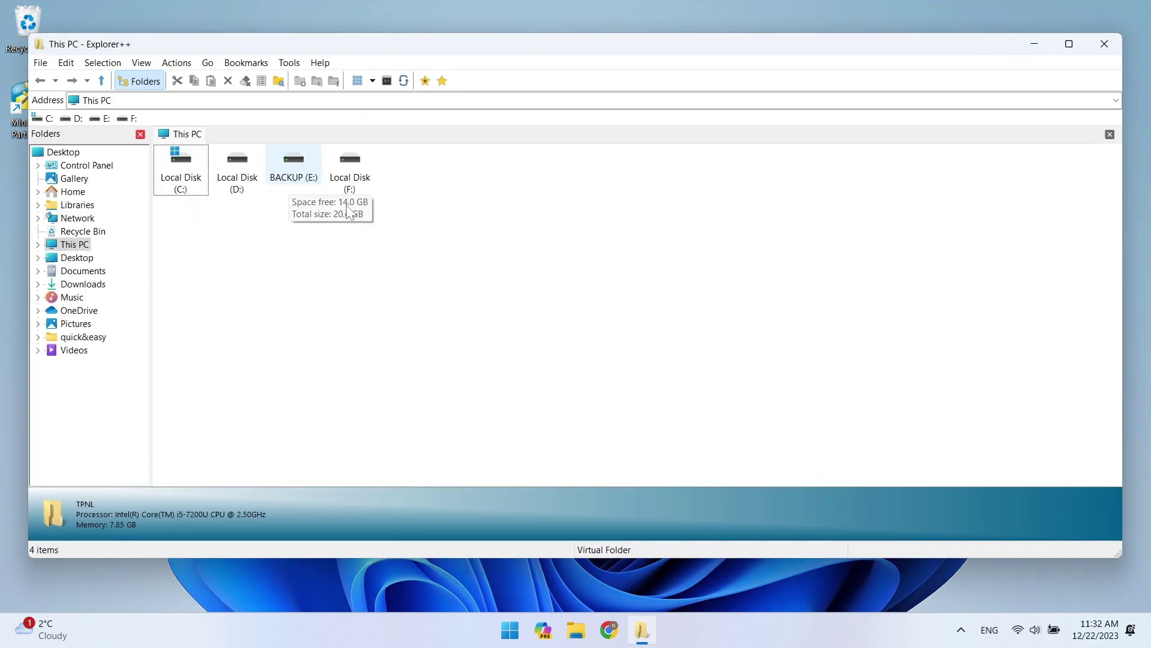
Step: Open Local Disk (F:) in Explorer++, turn off Show Hidden Files, and delete mach_kernel
double_click(354, 181)
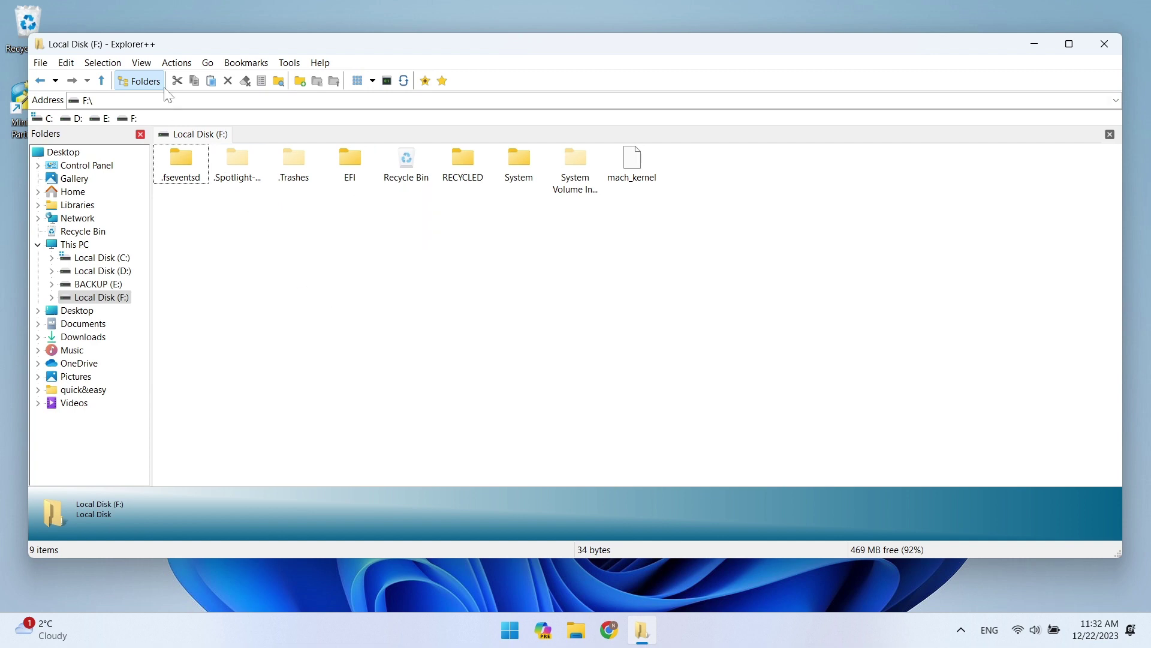
left_click(142, 62)
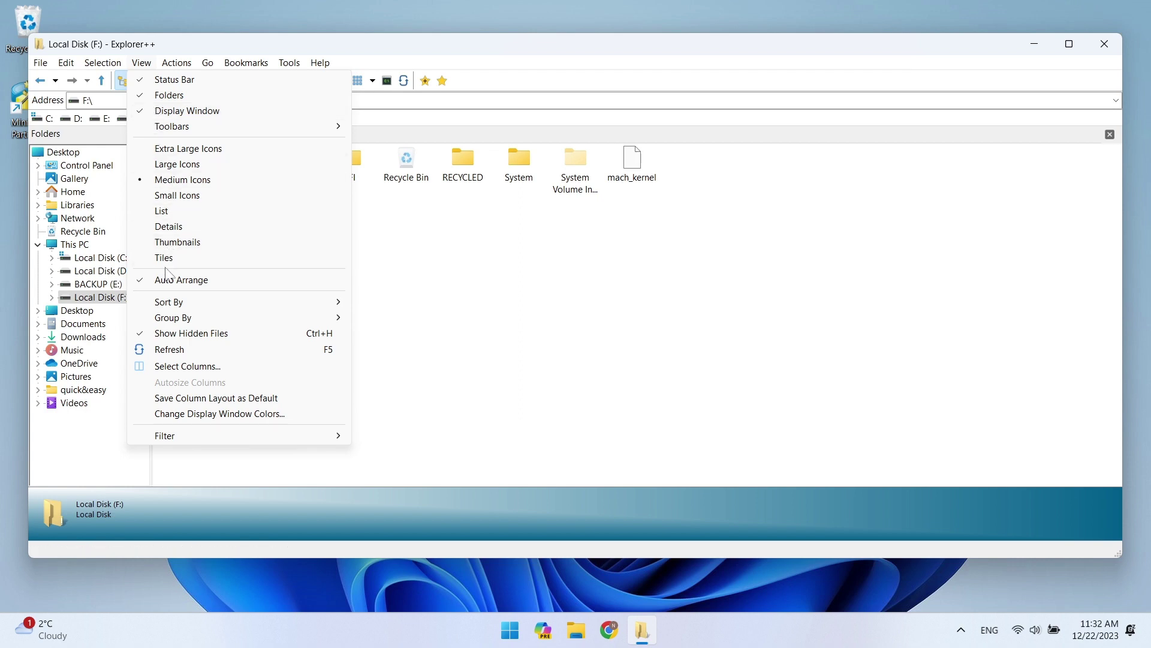
left_click(170, 335)
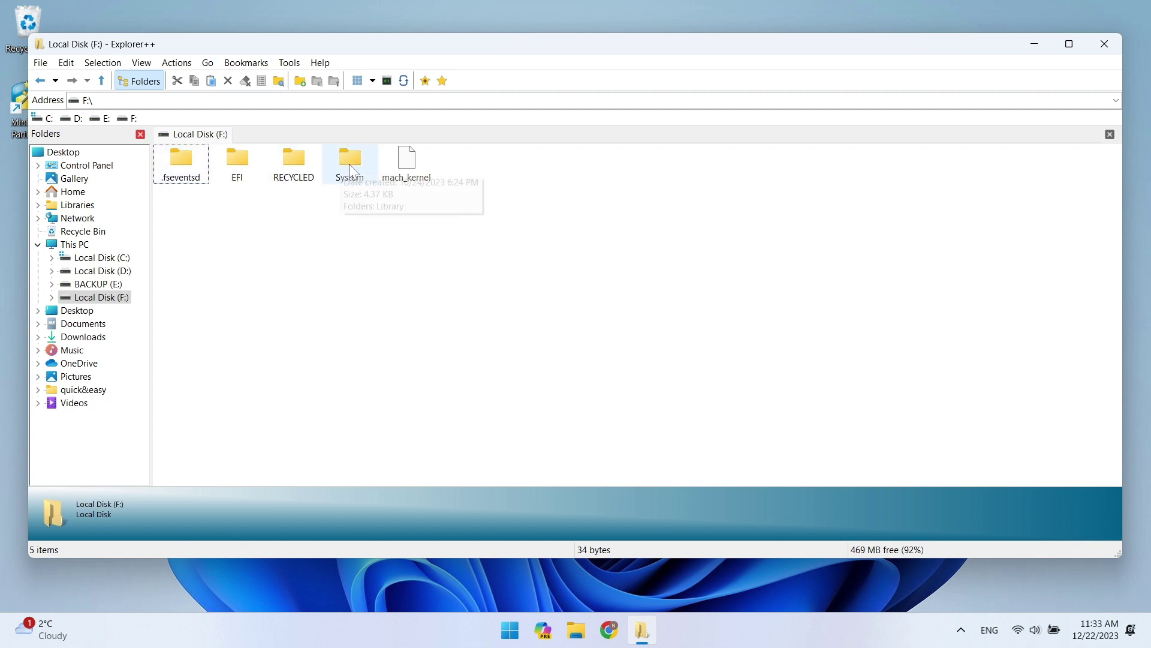
left_click(416, 160)
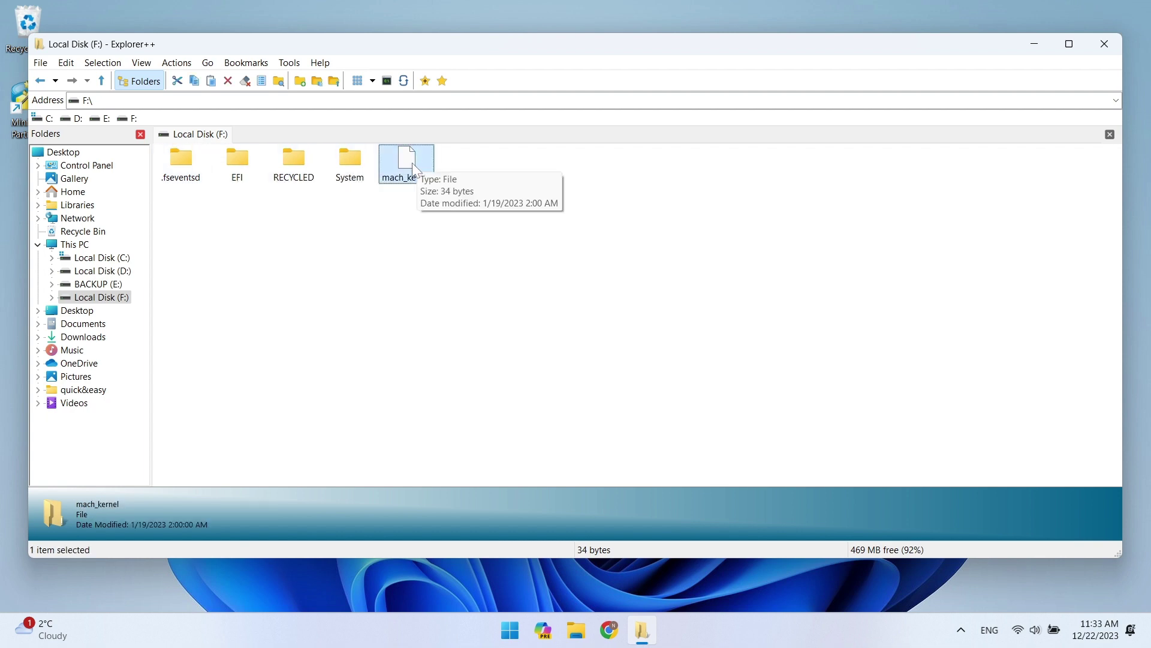
key("Delete")
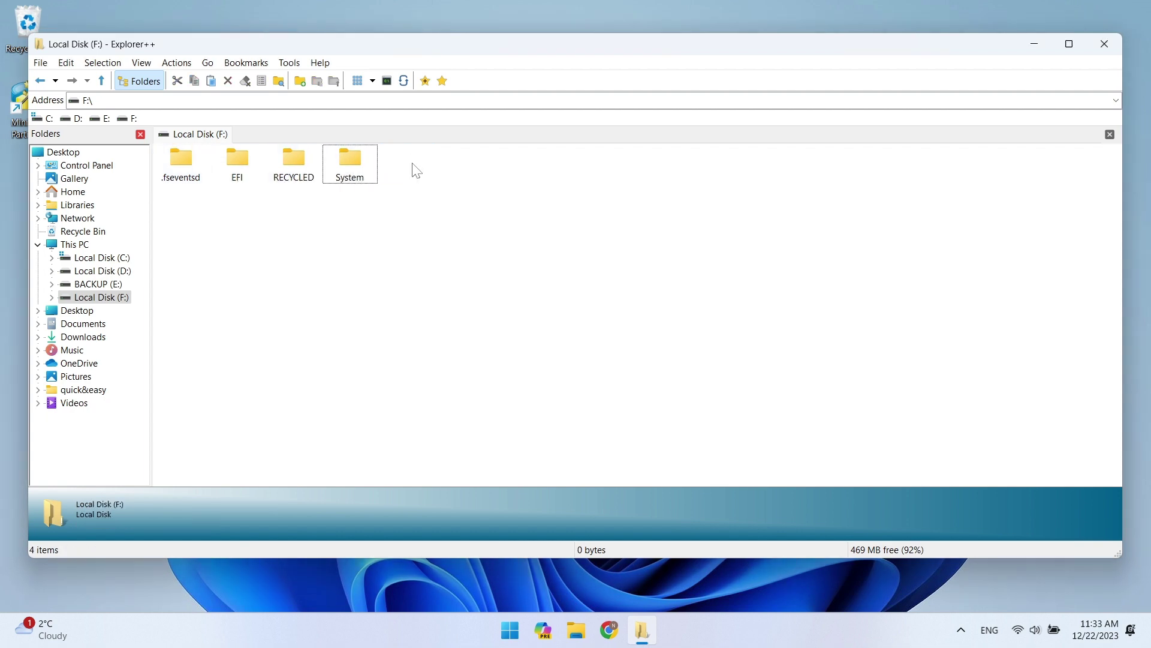
Step: Open F:\EFI, delete its ubuntu folder, then close Explorer++
double_click(234, 168)
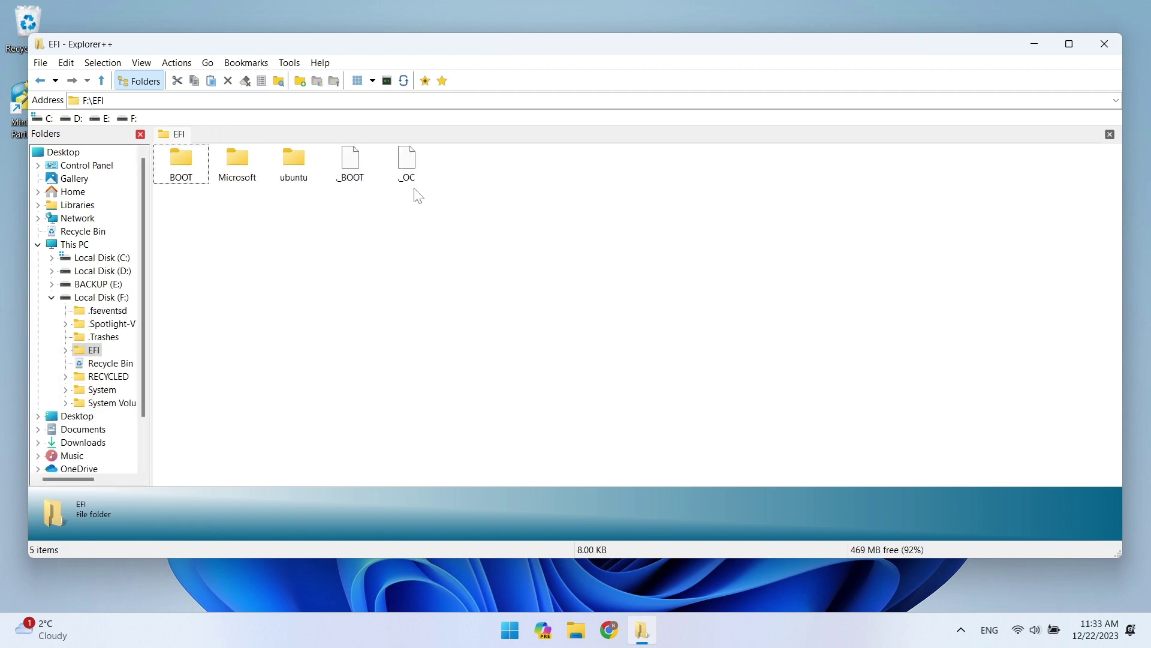
left_click(286, 168)
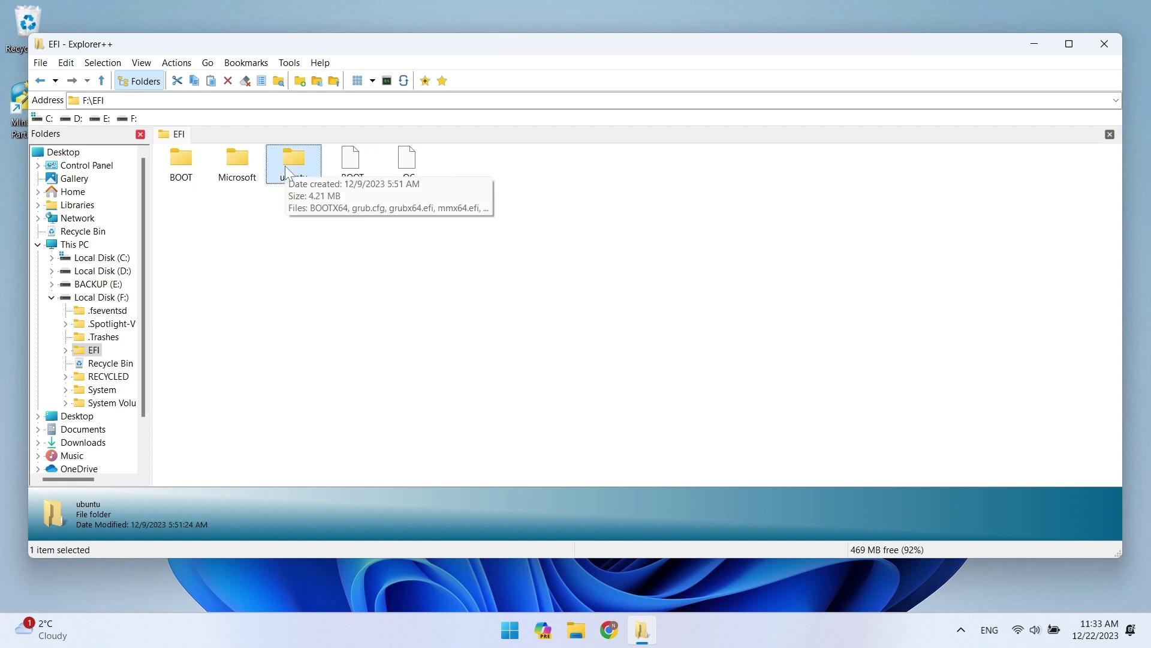
right_click(286, 168)
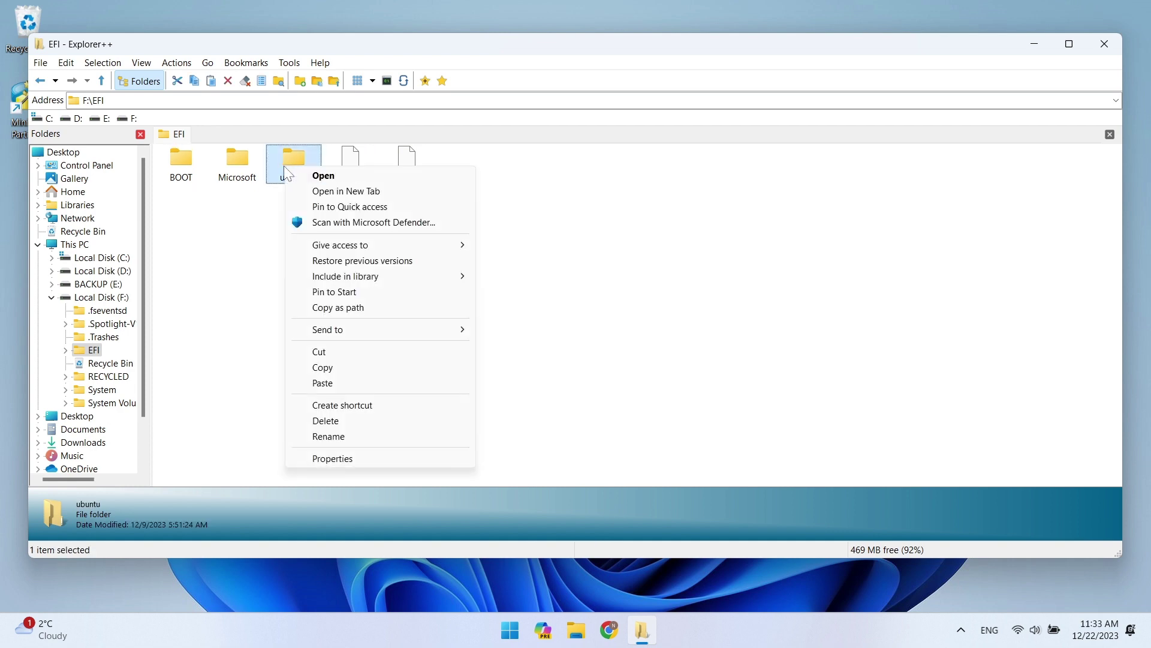
mouse_move(321, 280)
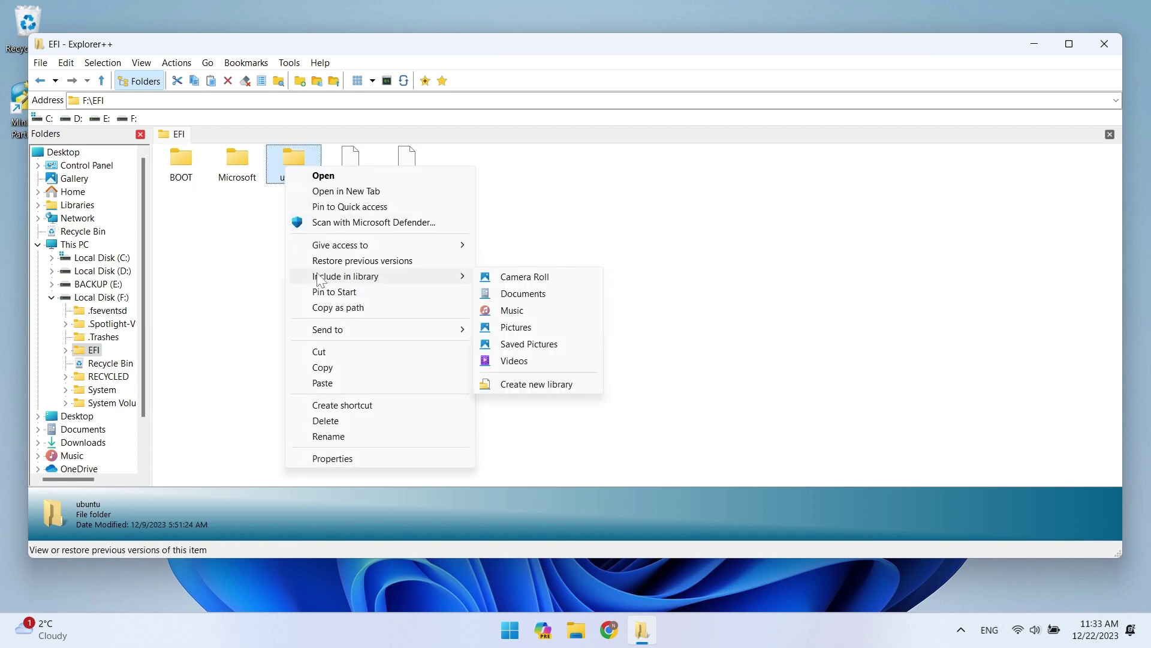
left_click(319, 422)
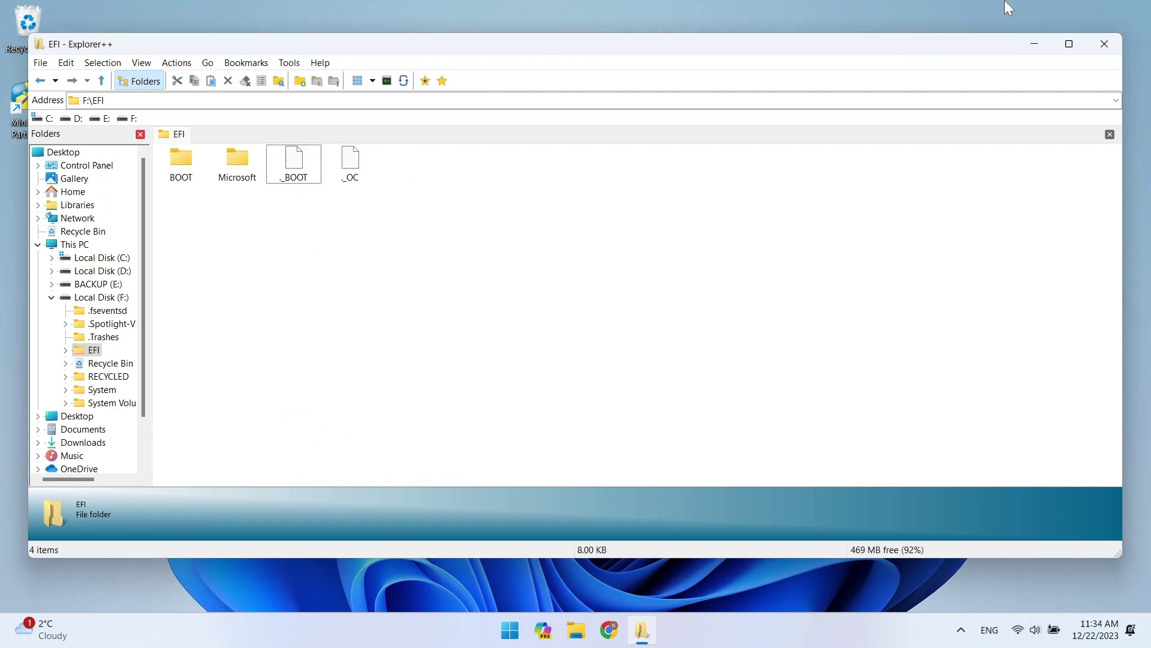
left_click(1098, 41)
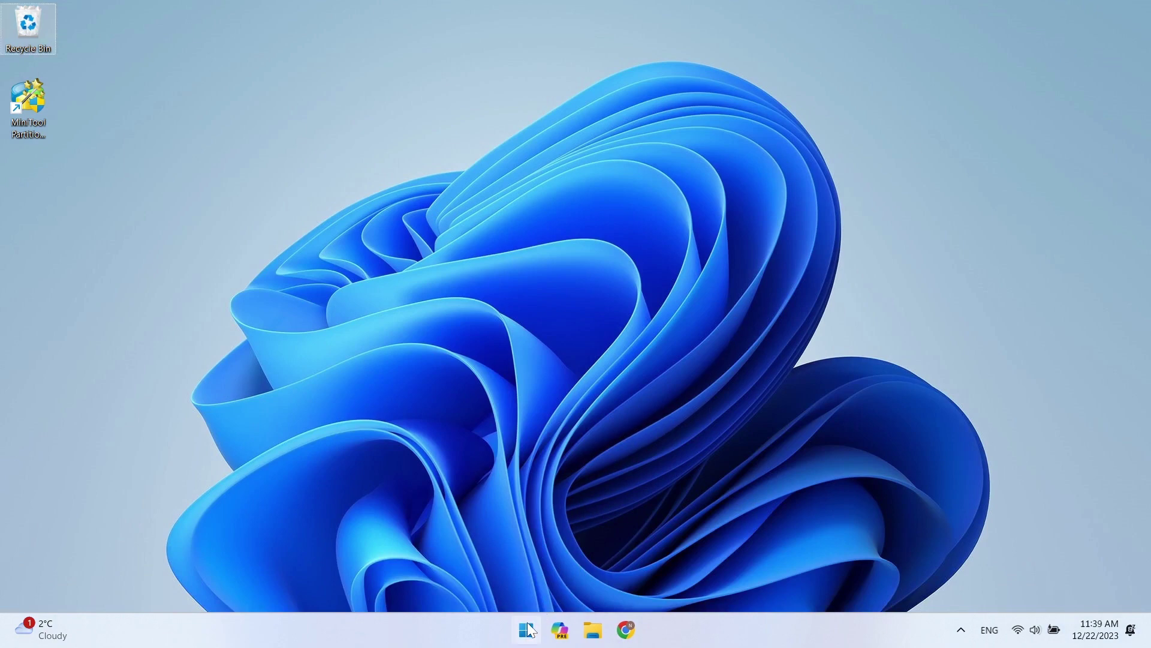
Step: Launch MiniTool Partition Wizard from the Start menu, approving the User Account Control prompt
left_click(526, 630)
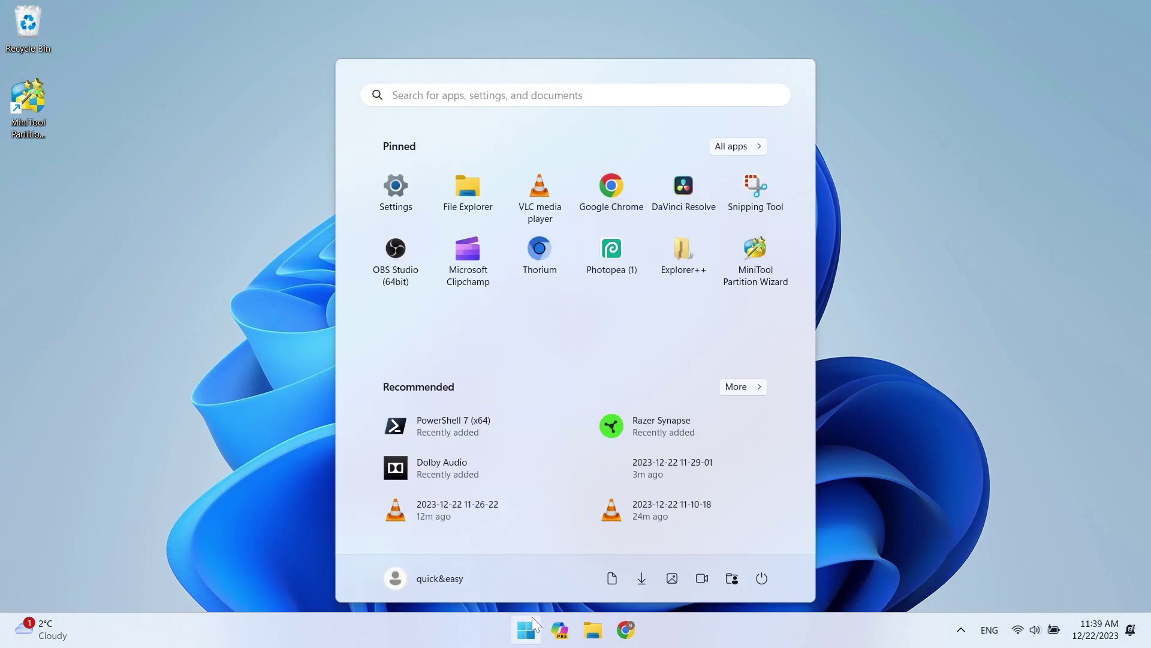
left_click(754, 251)
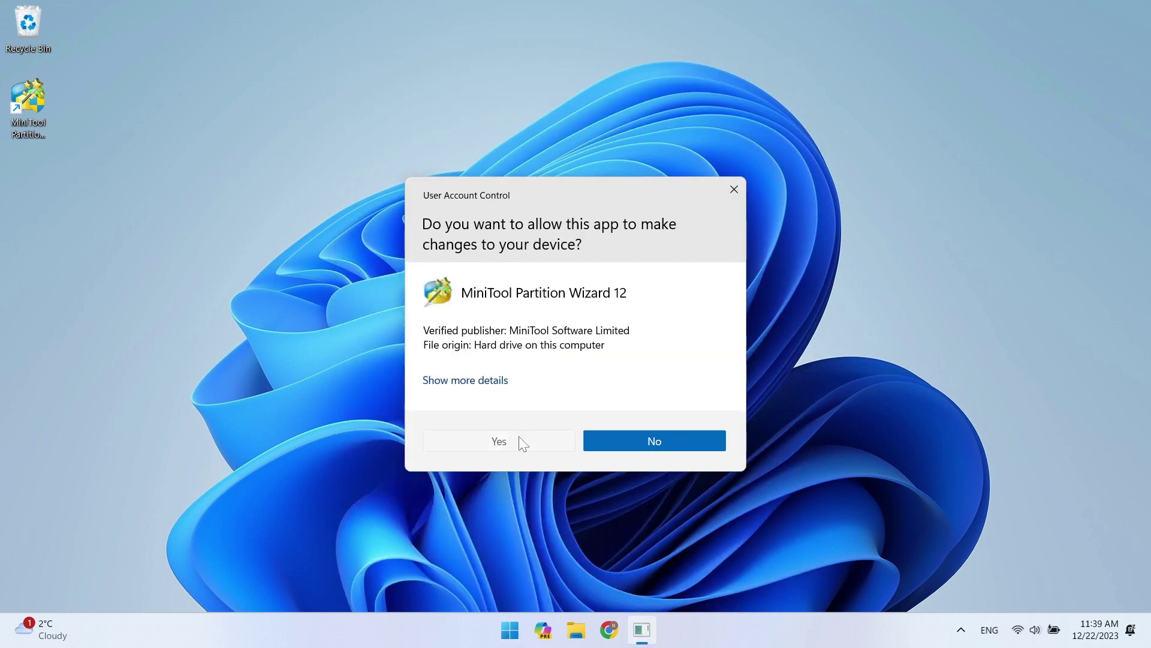
left_click(516, 440)
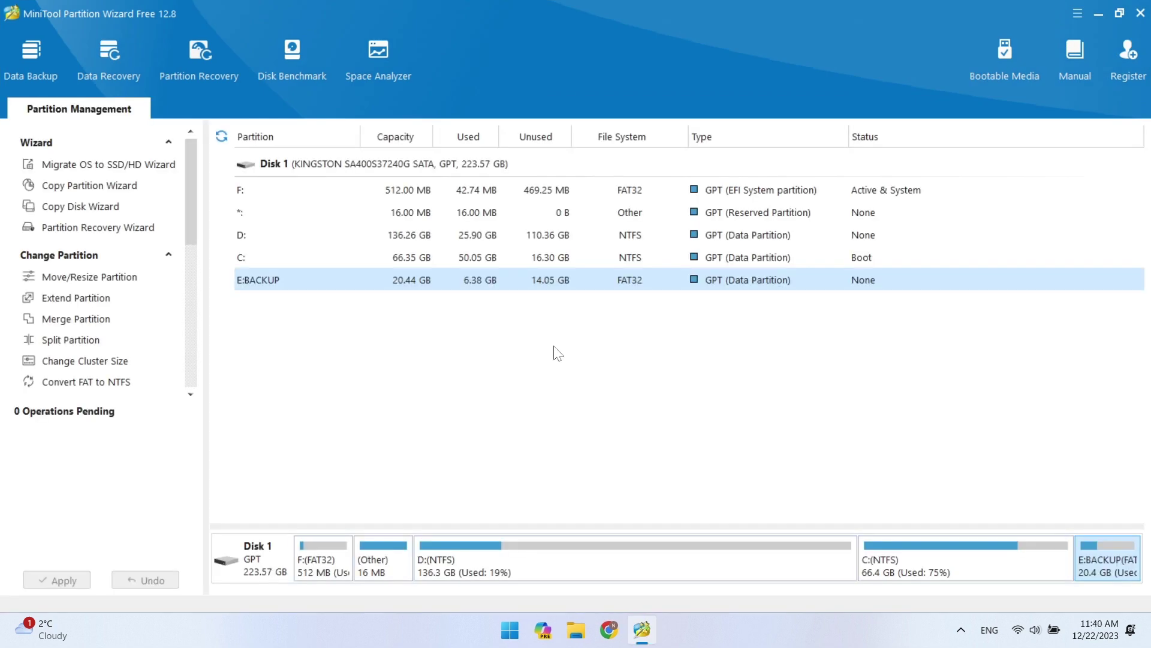
Step: Change the 512 MB EFI partition's letter from F: to None and apply the change
right_click(299, 561)
left_click(338, 405)
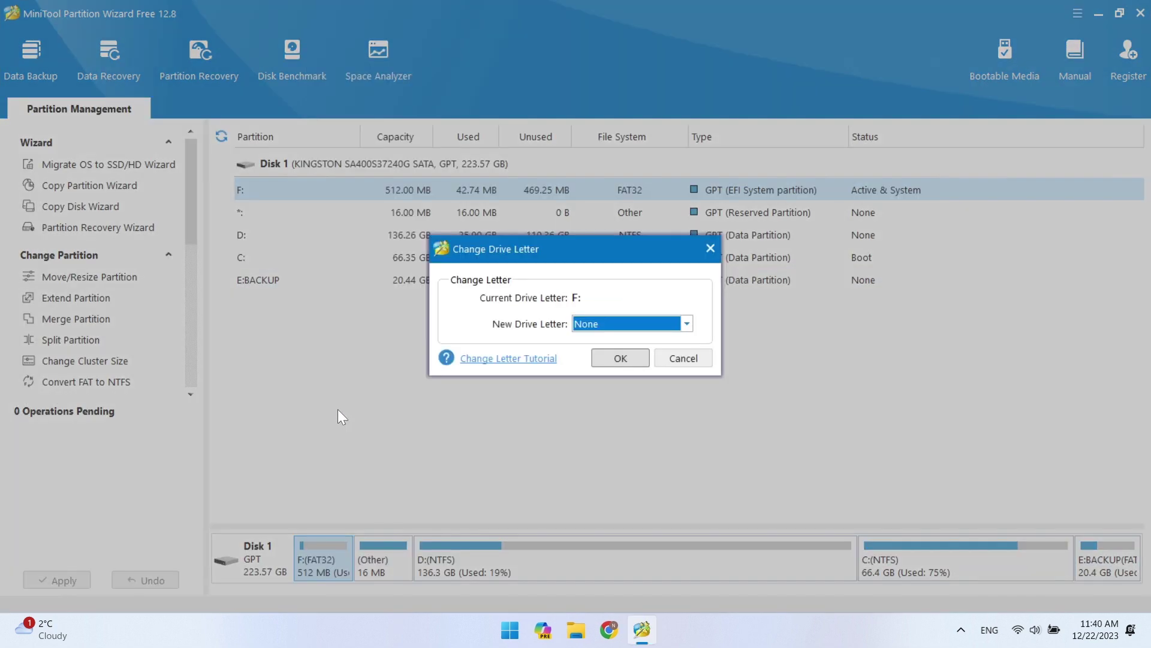
left_click(593, 327)
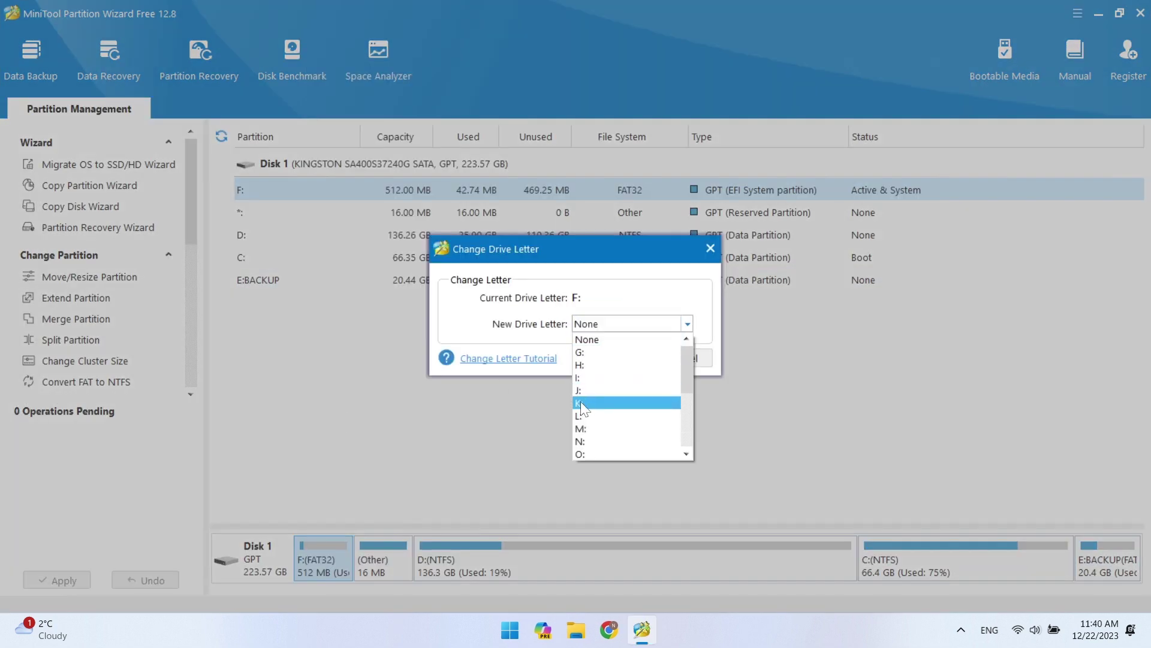
left_click(588, 336)
left_click(606, 358)
left_click(70, 579)
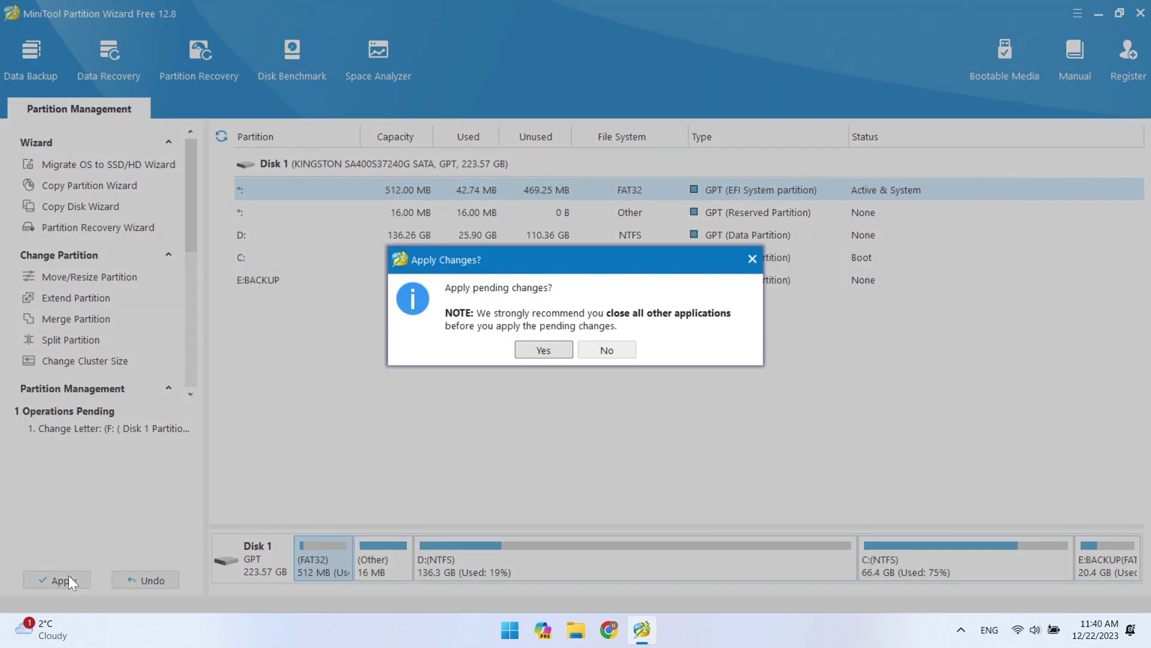
left_click(543, 350)
left_click(579, 340)
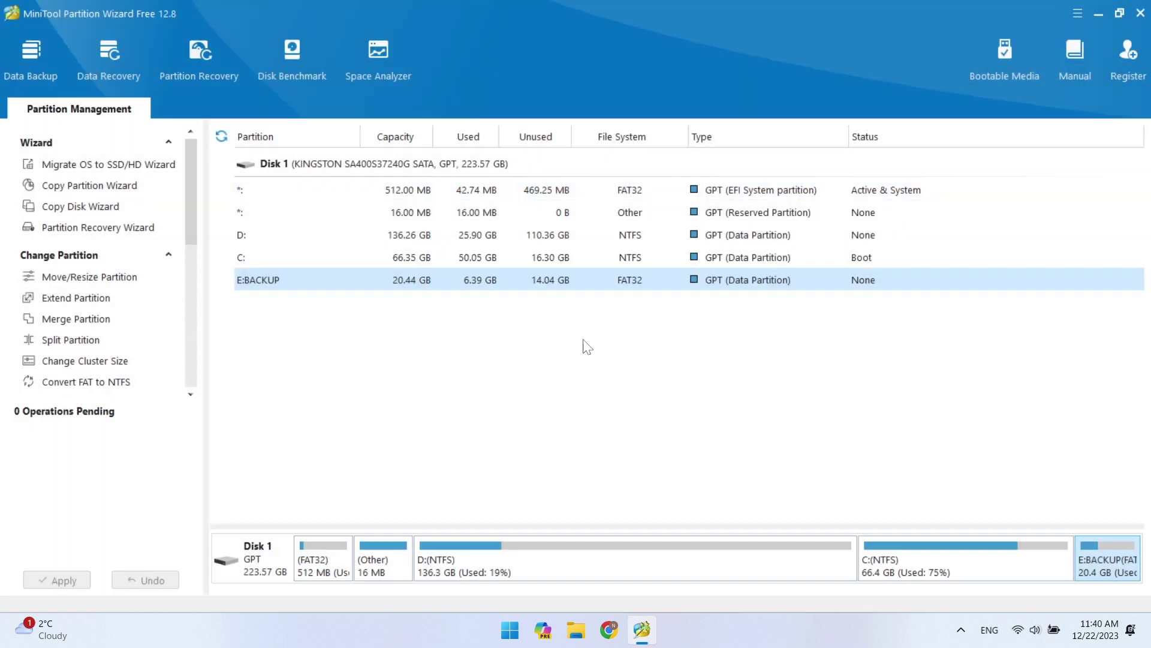
Step: Change the 136.26 GB NTFS partition's letter from D: to None and apply it
right_click(477, 545)
left_click(520, 387)
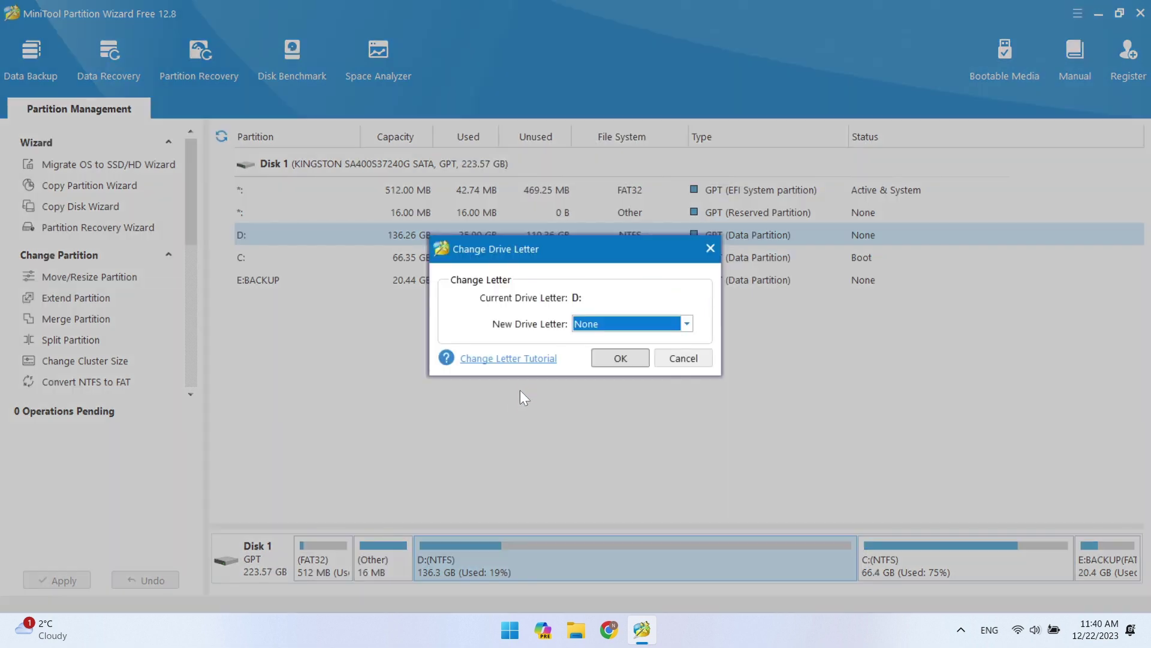
left_click(678, 331)
left_click(637, 339)
left_click(620, 360)
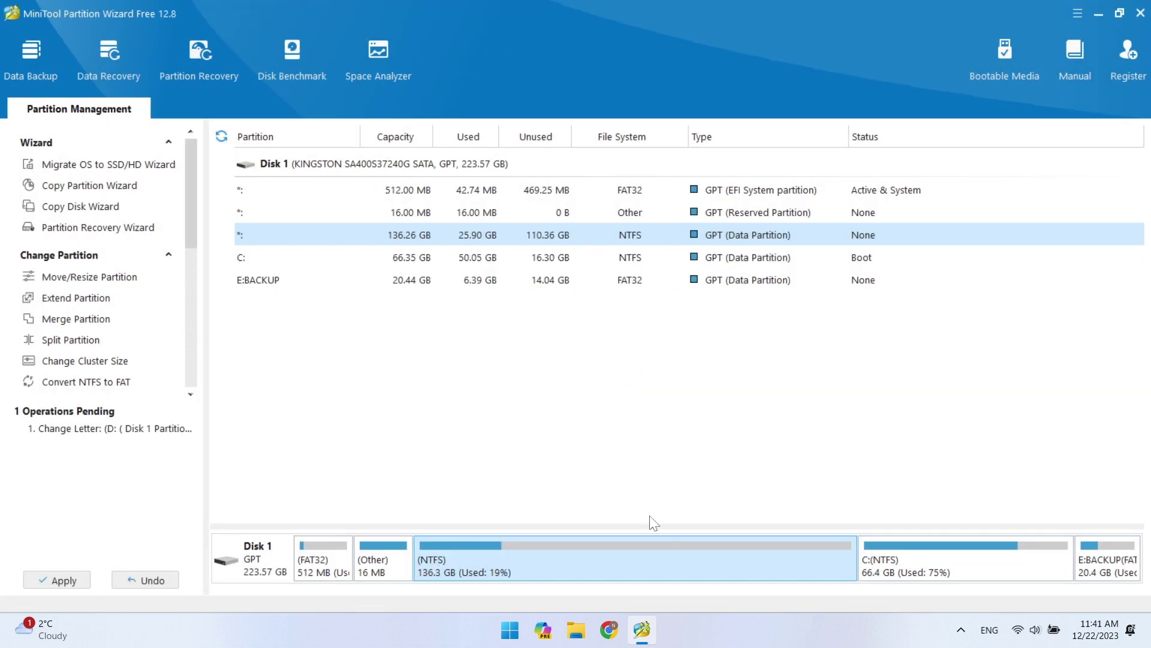
left_click(38, 582)
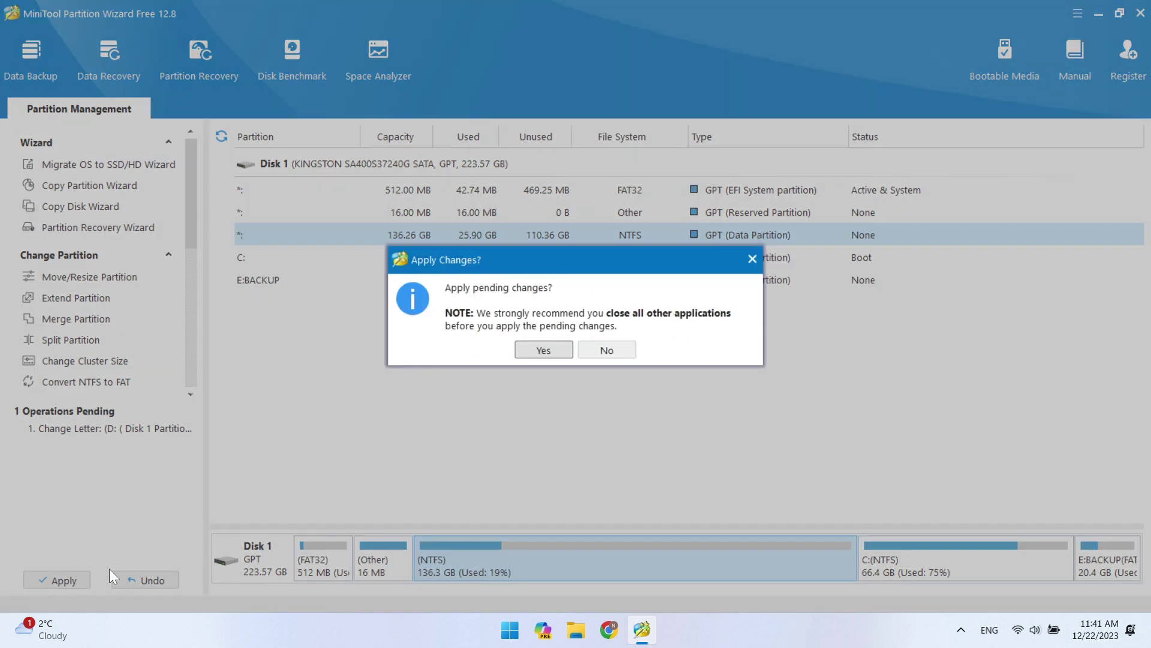
left_click(541, 351)
left_click(580, 337)
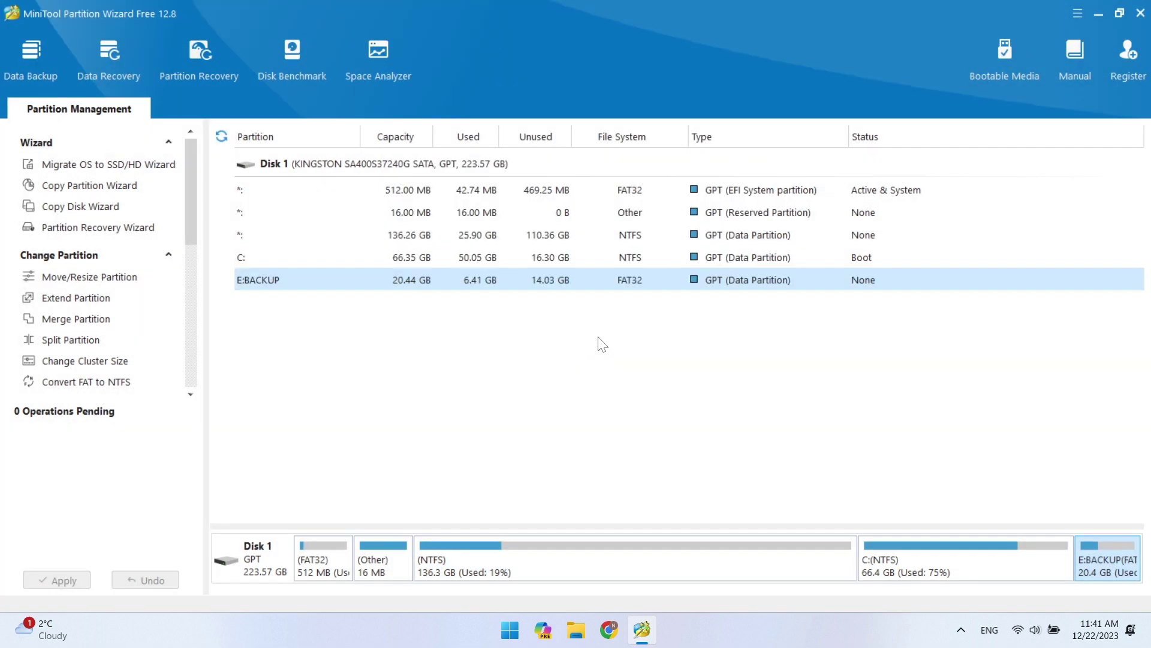
Step: Quit MiniTool Partition Wizard, then check the remaining drives in This PC and close it
left_click(1141, 12)
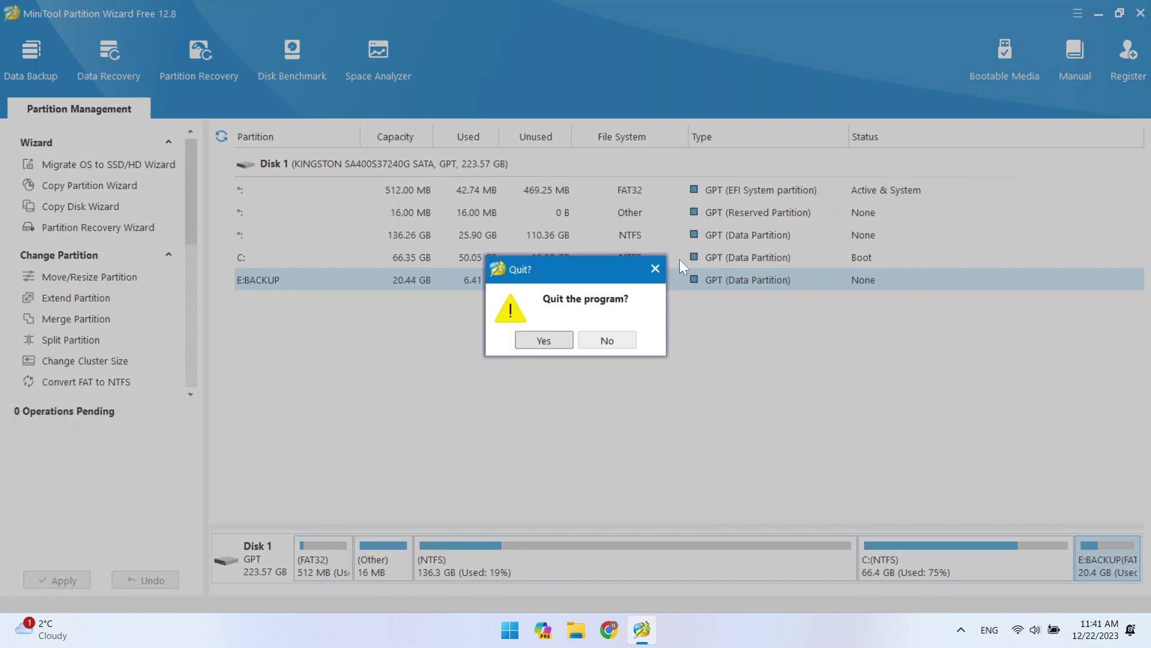
left_click(530, 339)
left_click(592, 631)
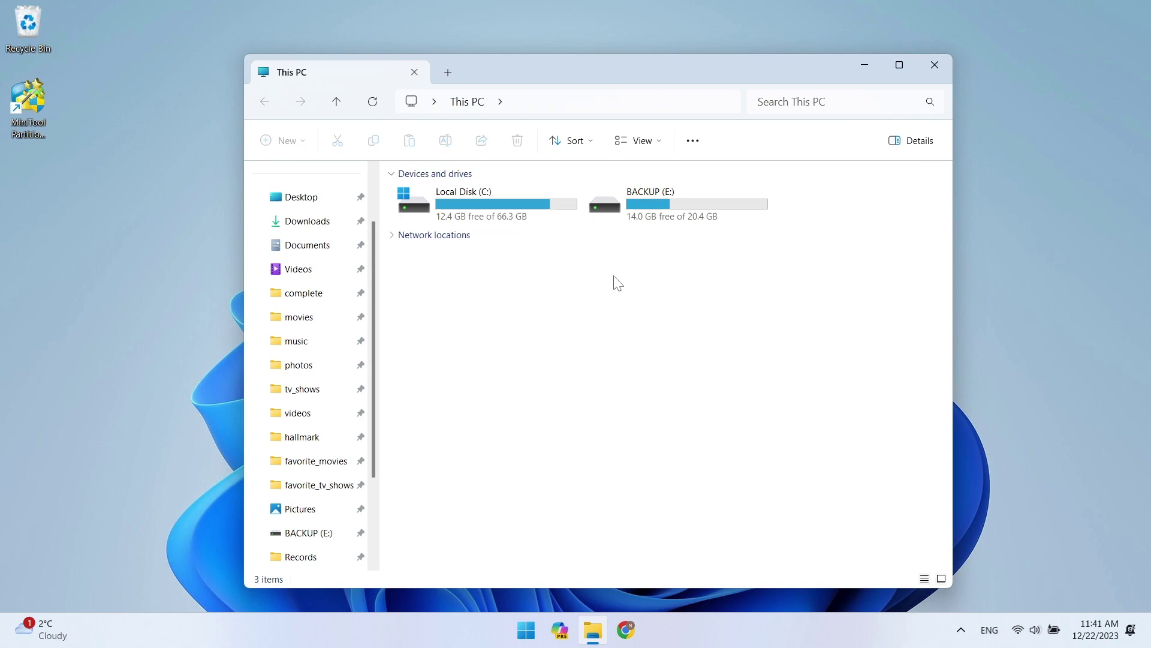
left_click(930, 72)
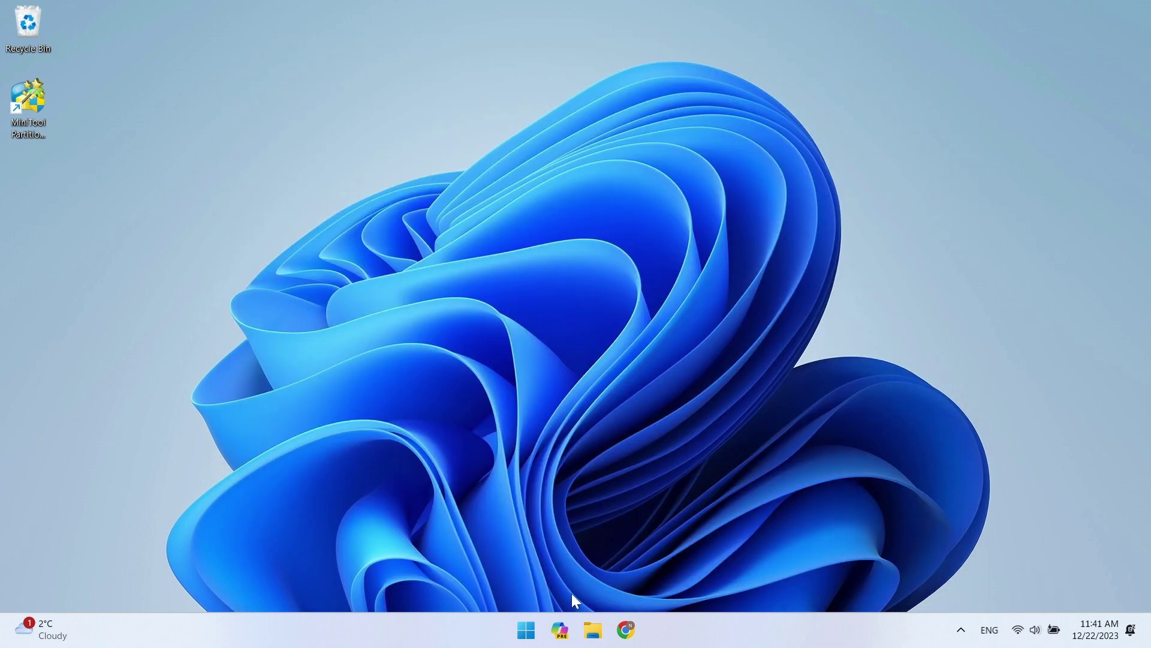